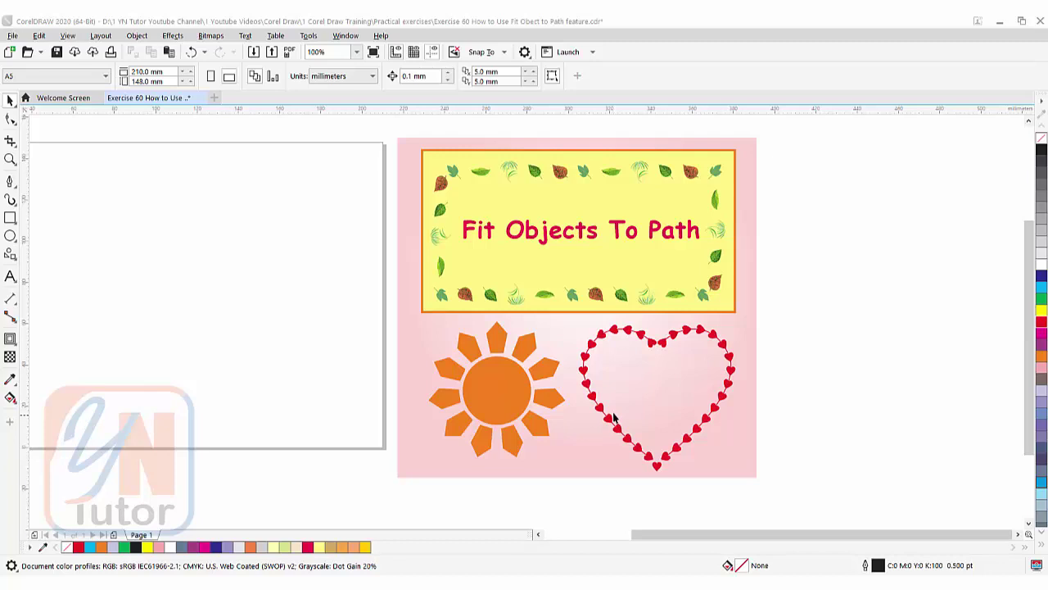
- Draw a 147.638 × 74.877 mm rectangle on the blank page
scroll(327, 209, left, 5)
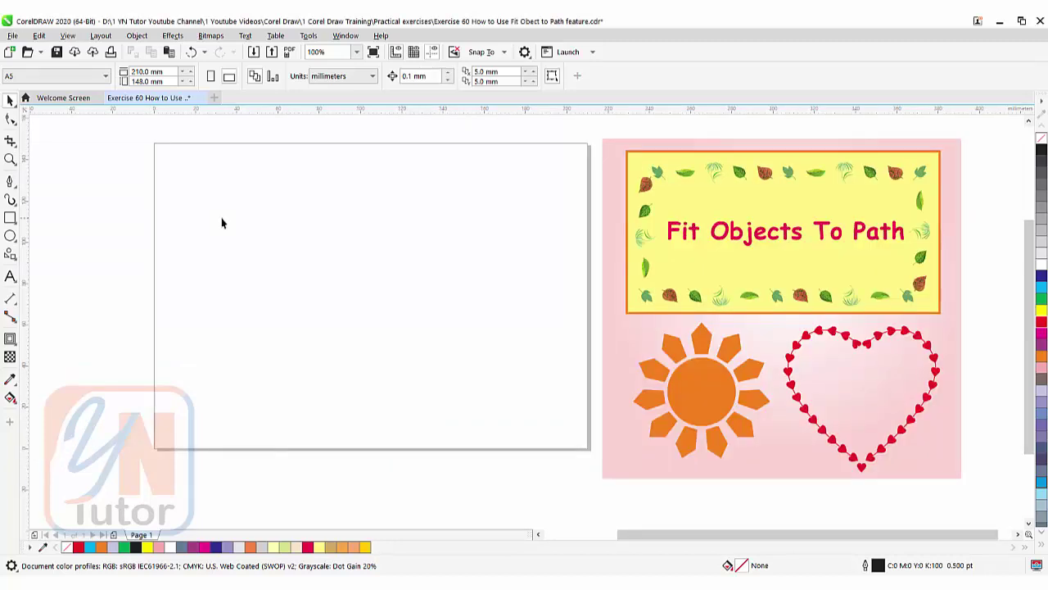
click(10, 217)
drag(181, 159, 488, 314)
- Fill the rectangle light yellow and give it a 3.0 pt orange outline
scroll(1040, 369, down, 3)
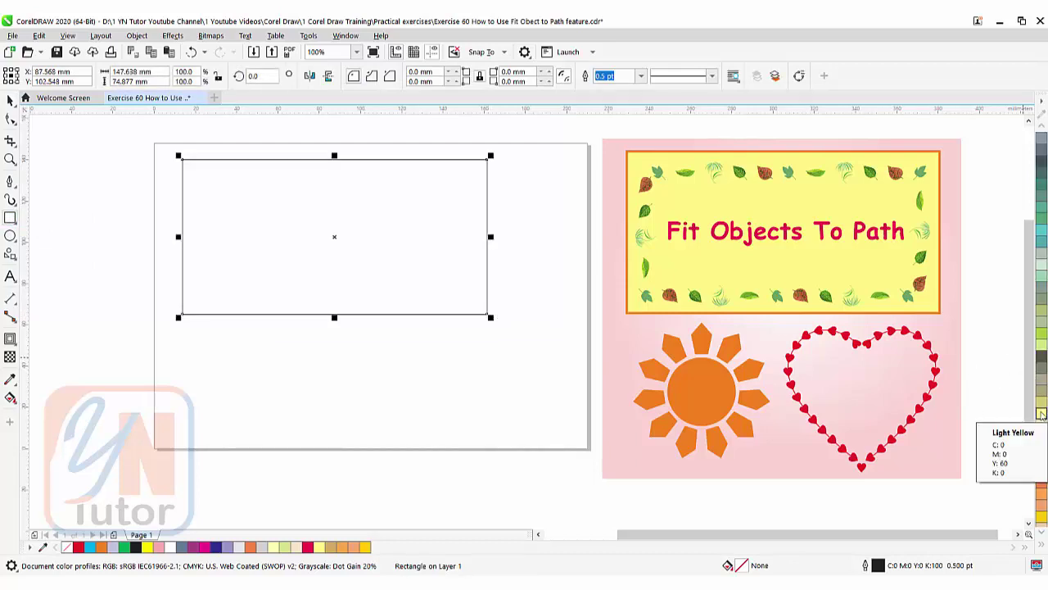
click(1041, 415)
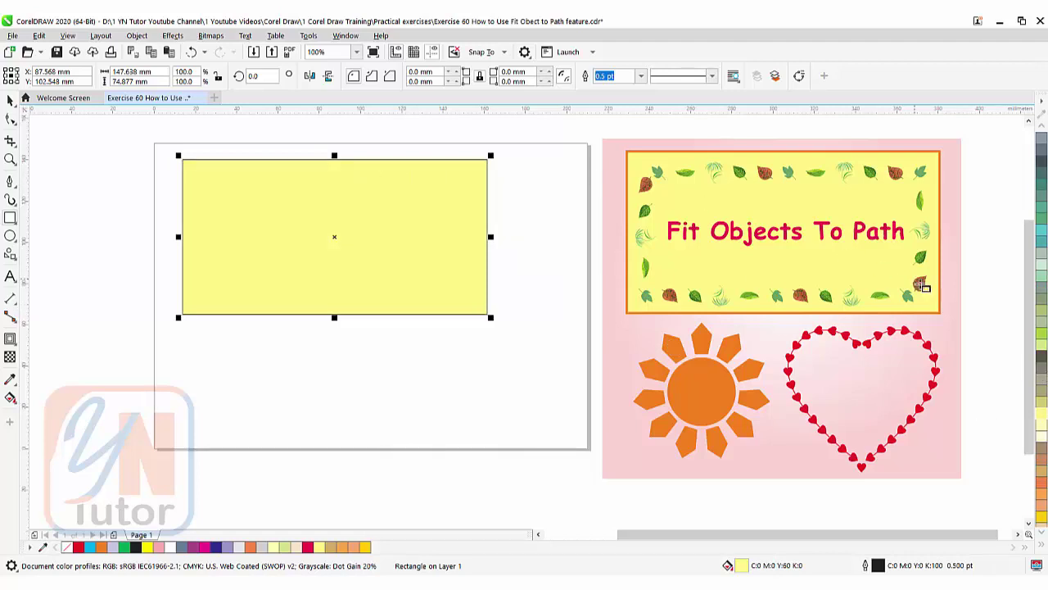
scroll(1041, 294, up, 3)
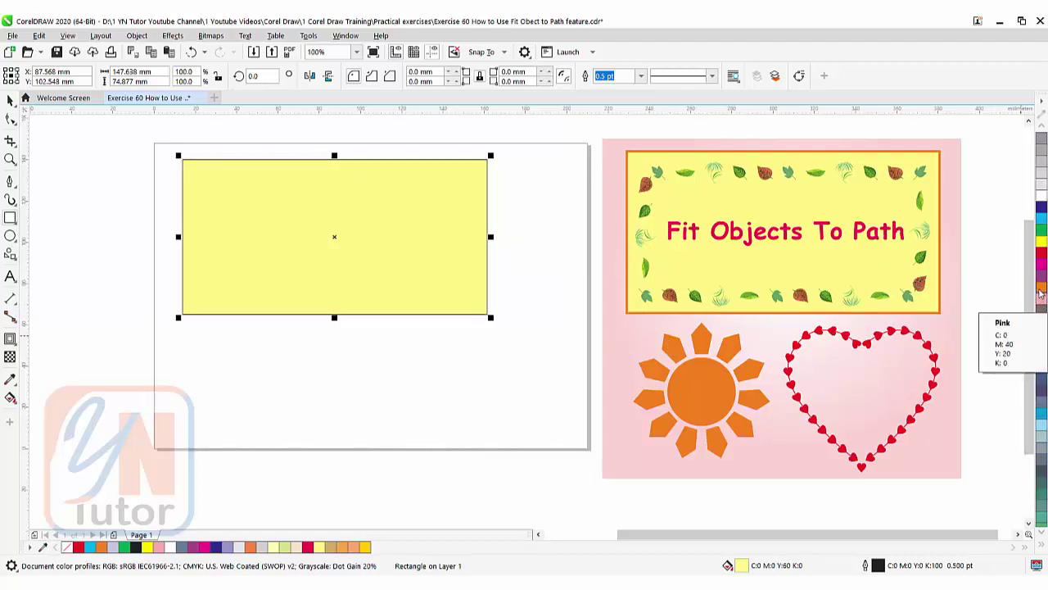
right_click(1041, 287)
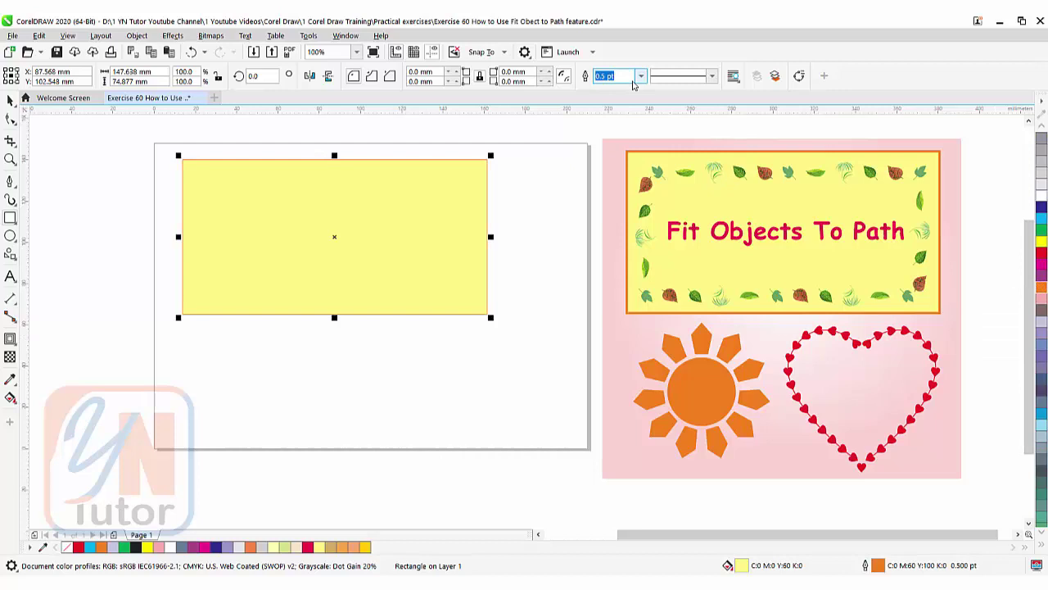
click(640, 77)
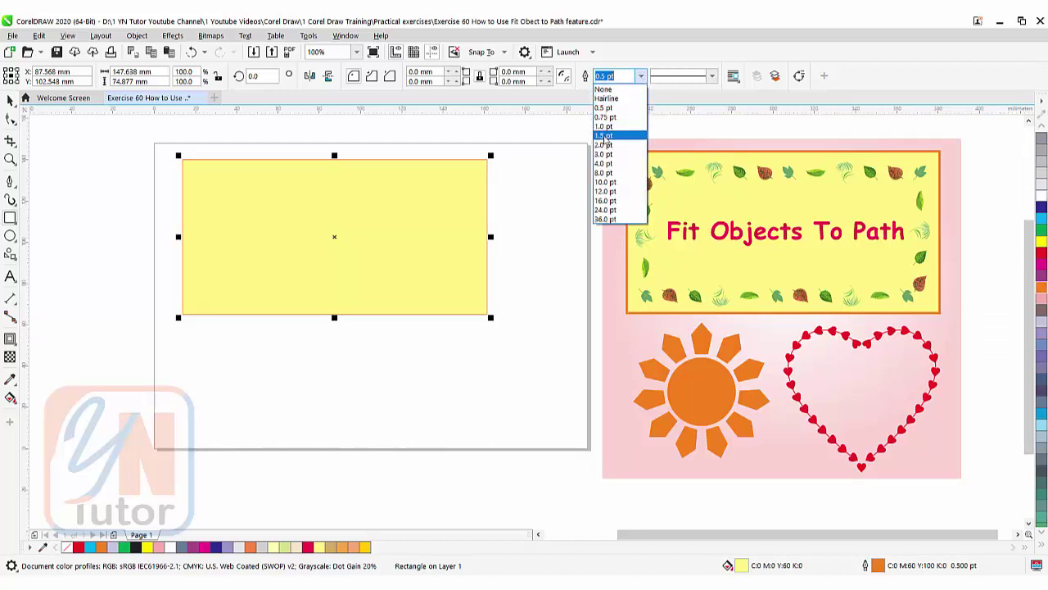
click(604, 156)
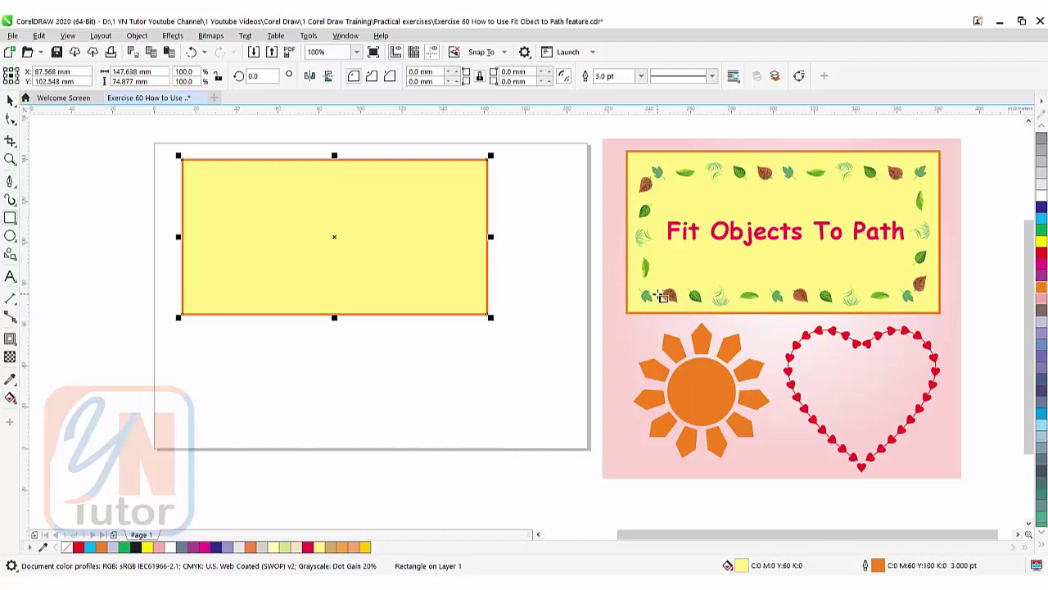
drag(290, 257, 360, 262)
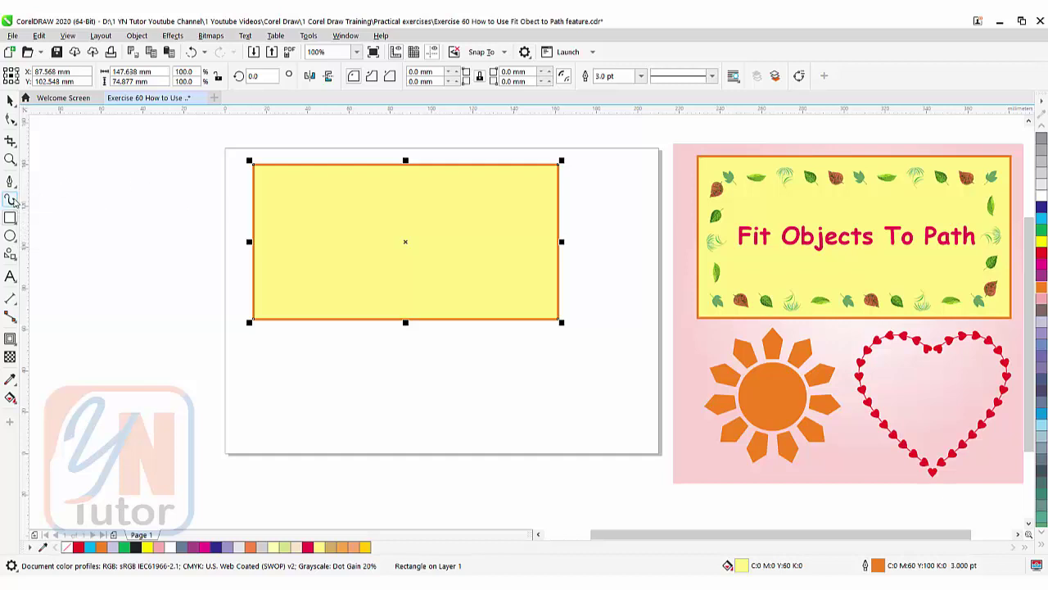
- Set the Artistic Media sprayer to the Plants category's mixed-leaves spray pattern
click(11, 200)
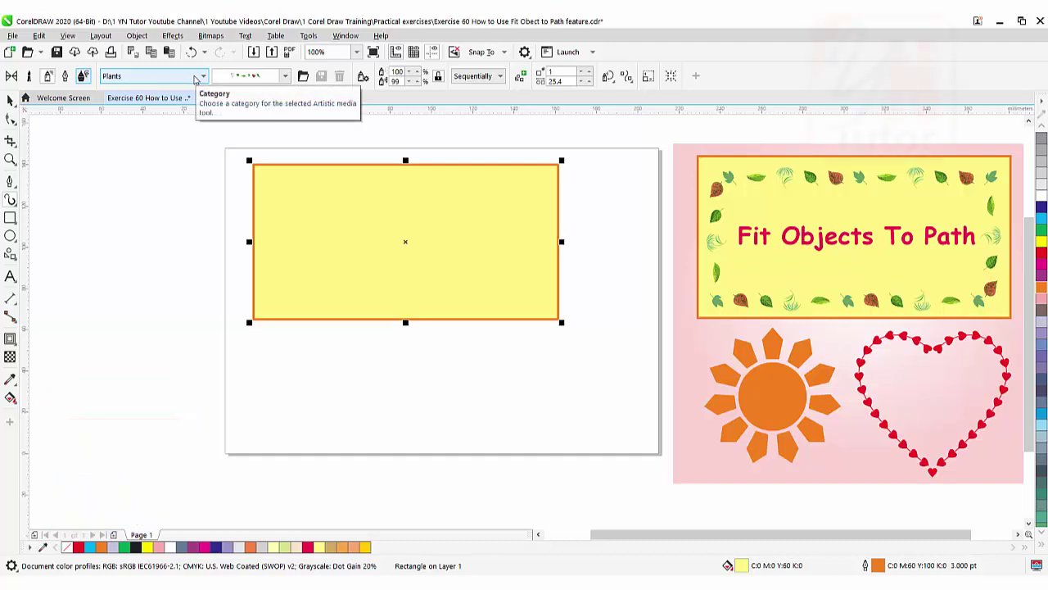
click(196, 78)
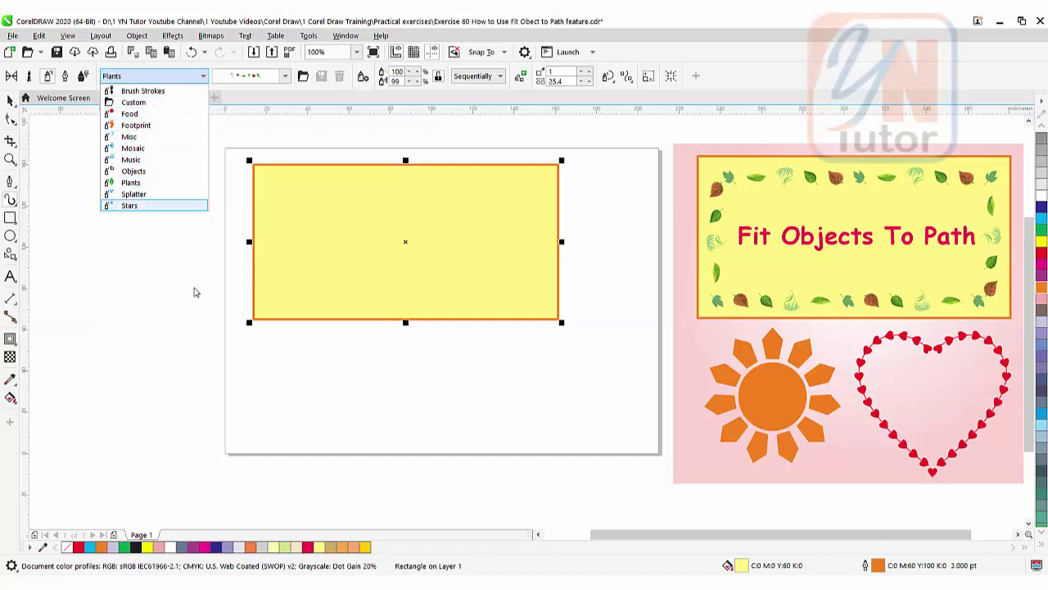
click(109, 78)
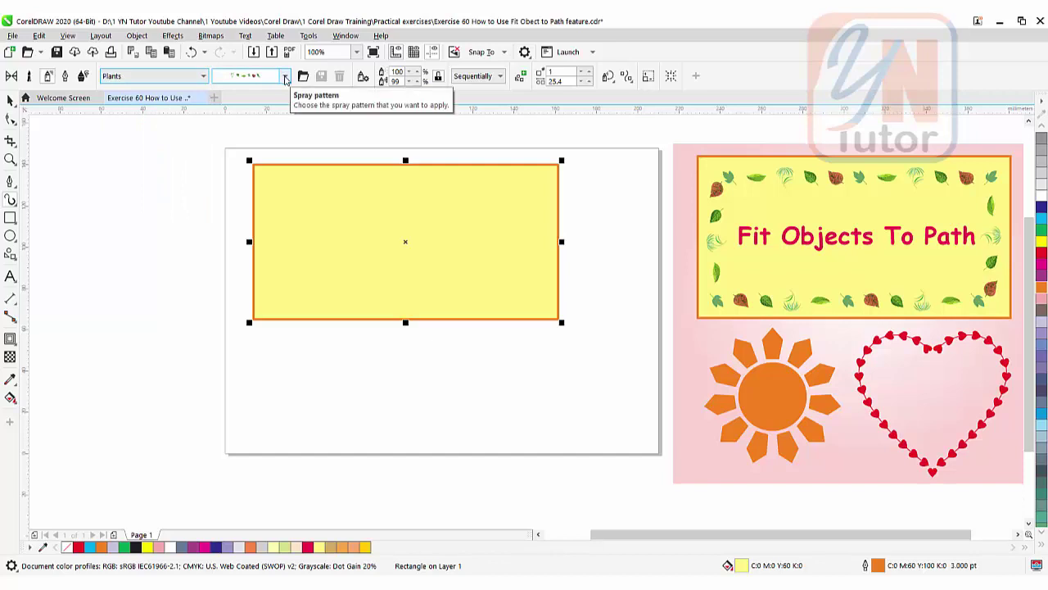
click(285, 77)
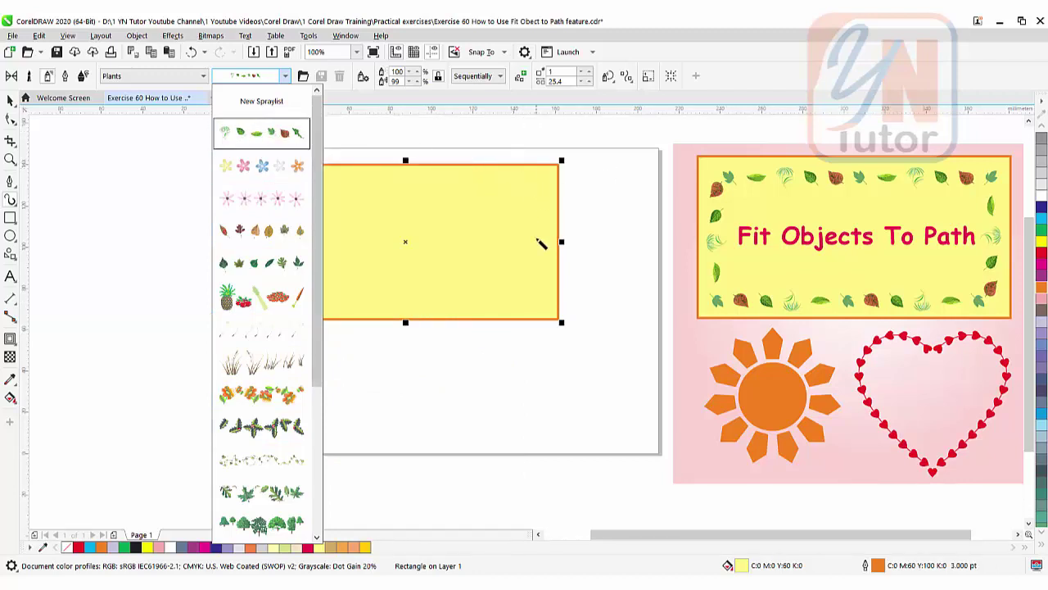
click(10, 99)
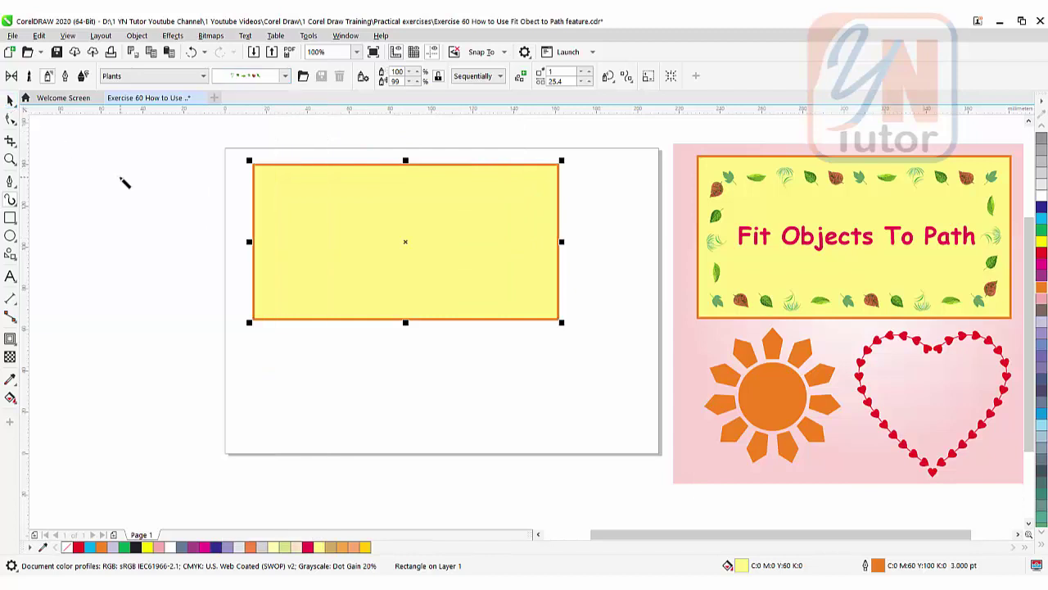
click(105, 159)
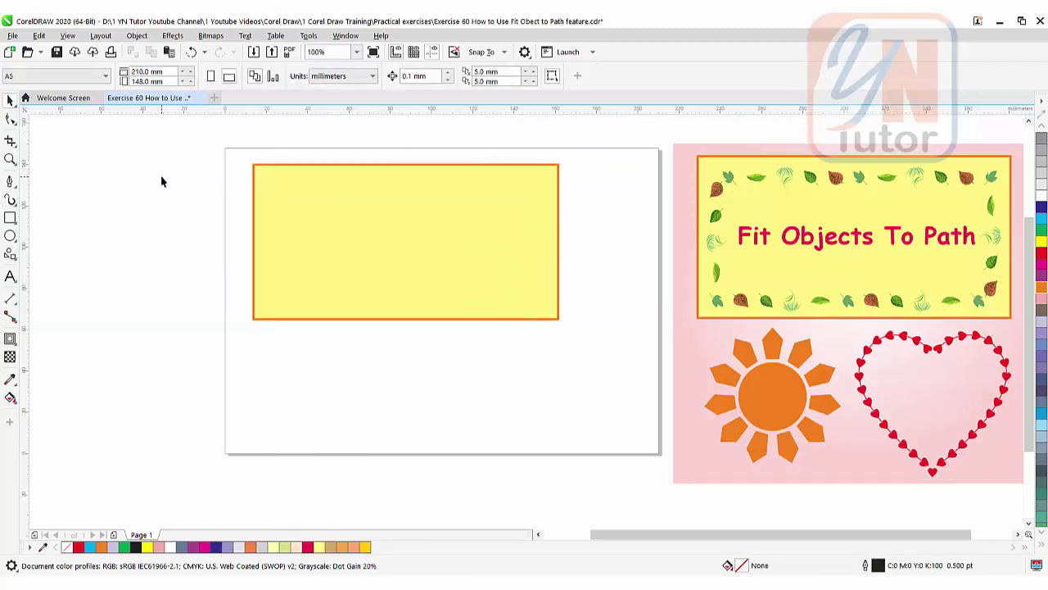
click(11, 200)
click(261, 76)
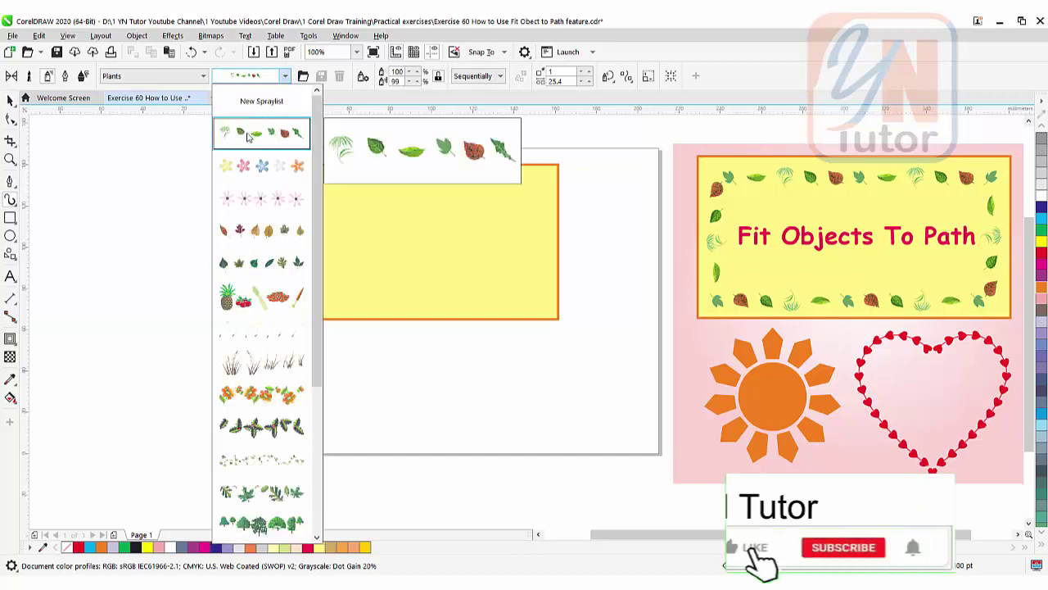
click(249, 137)
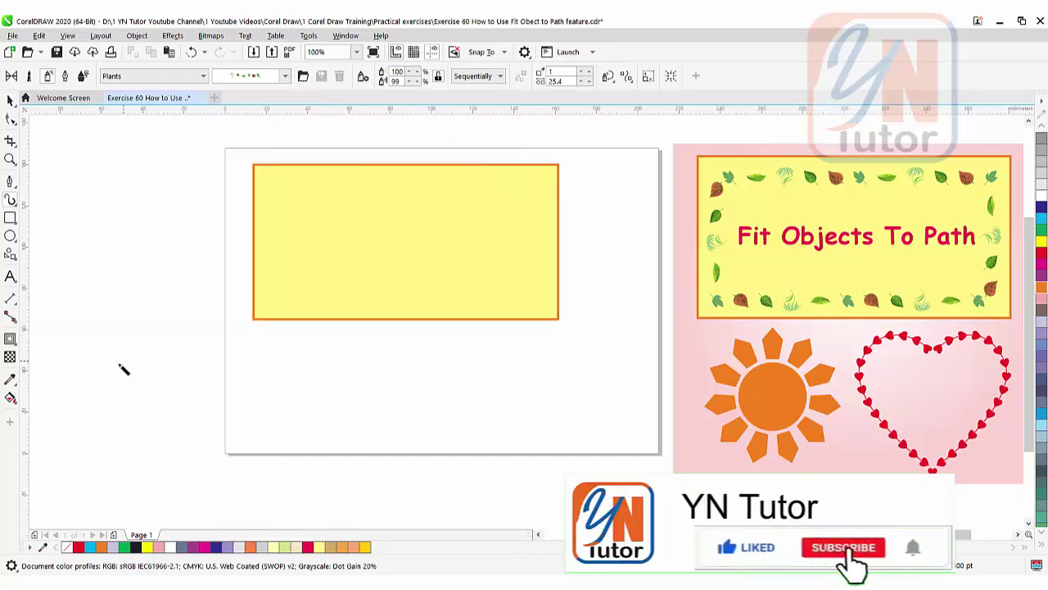
- Spray a row of leaves across the lower page and break them apart from their stroke
drag(121, 368, 419, 365)
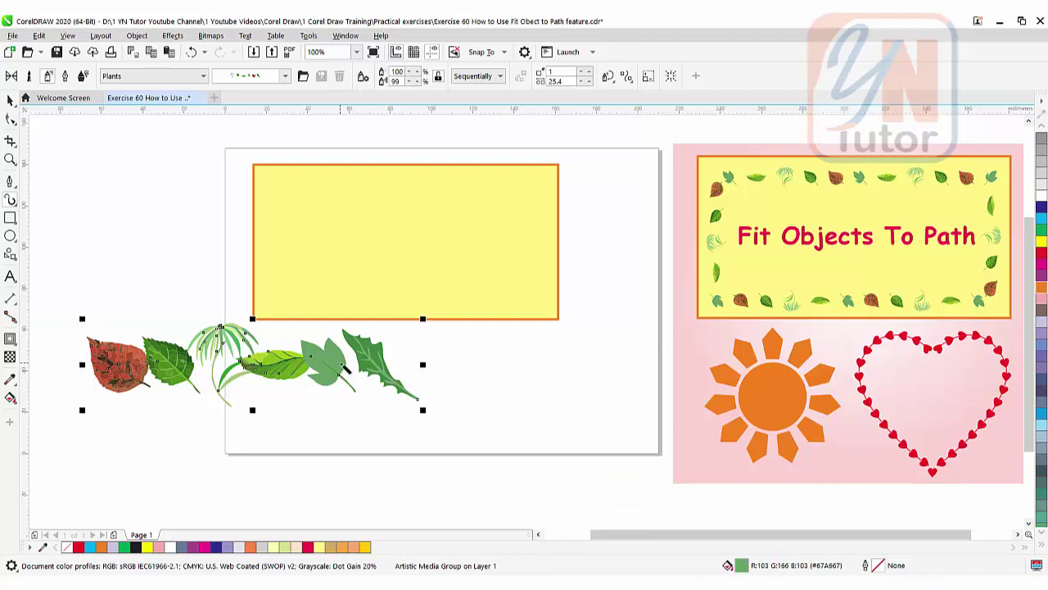
click(137, 36)
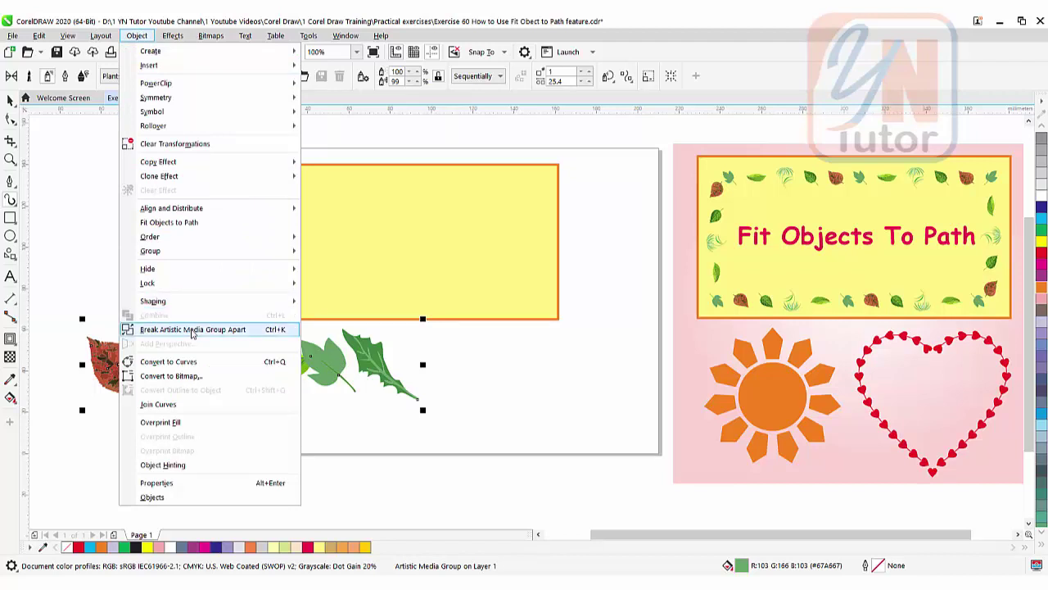
click(192, 330)
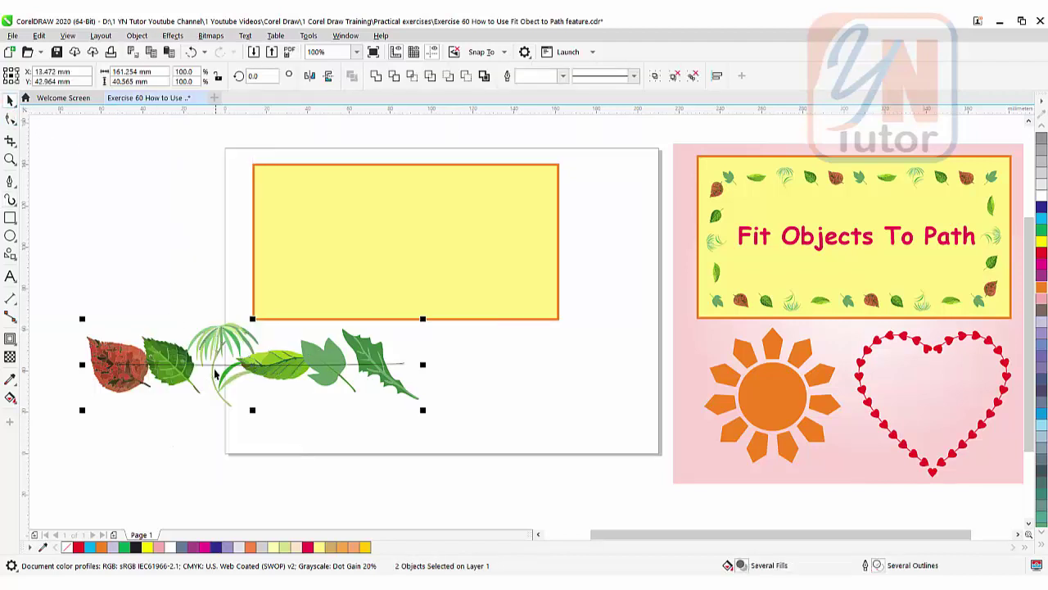
- Delete the leftover stroke path and shrink the six-leaf group to 23.7% near the rectangle's top-left corner
click(190, 295)
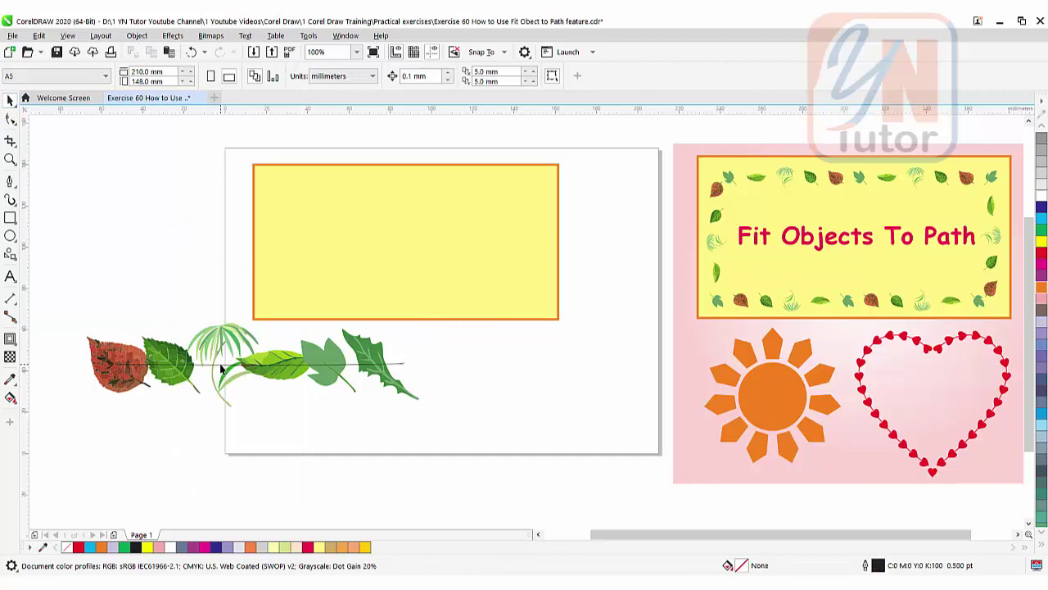
click(221, 365)
drag(293, 365, 294, 429)
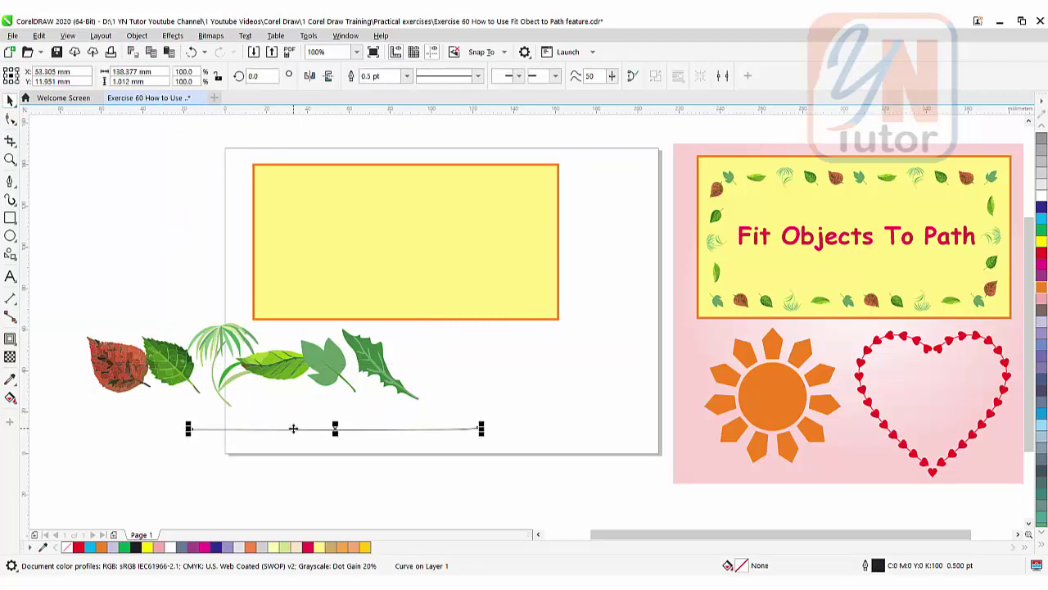
key(Delete)
drag(62, 289, 481, 459)
drag(424, 317, 182, 179)
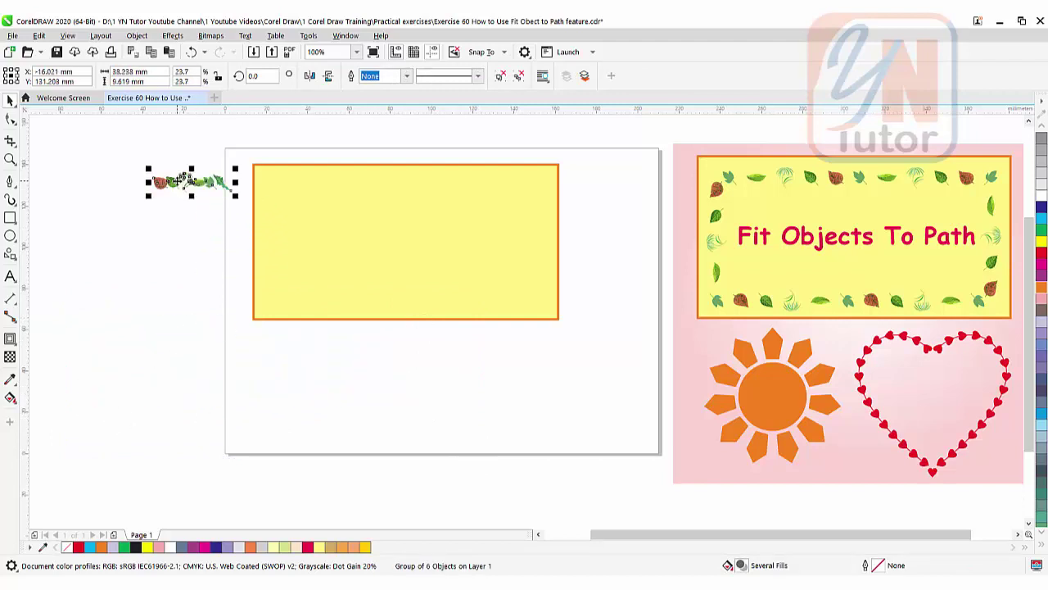
- Ungroup the six leaves and spread them apart horizontally
scroll(157, 193, up, 2)
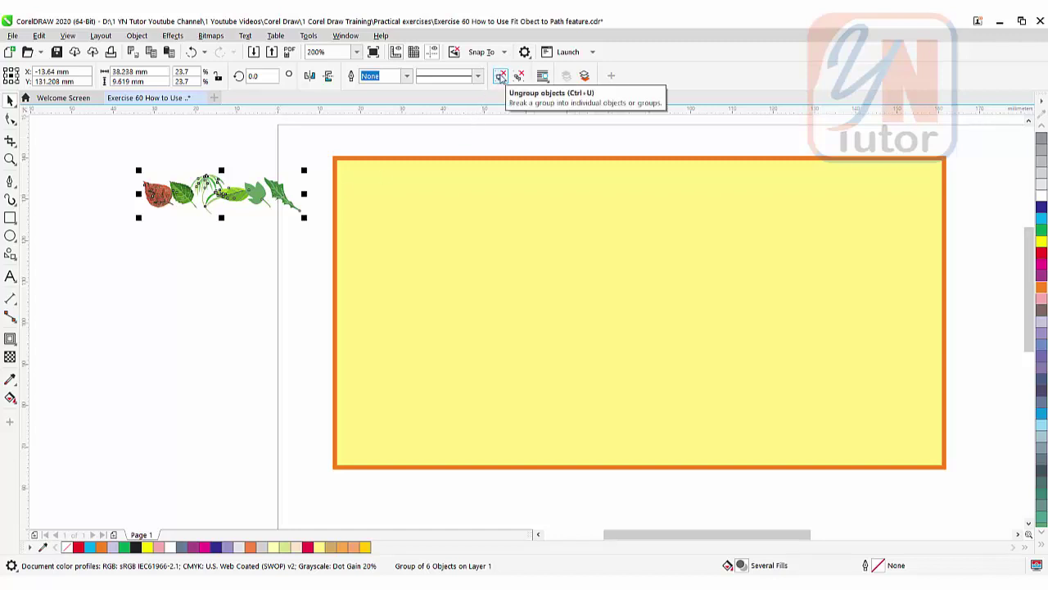
click(500, 76)
click(157, 131)
scroll(155, 188, up, 1)
drag(401, 195, 466, 197)
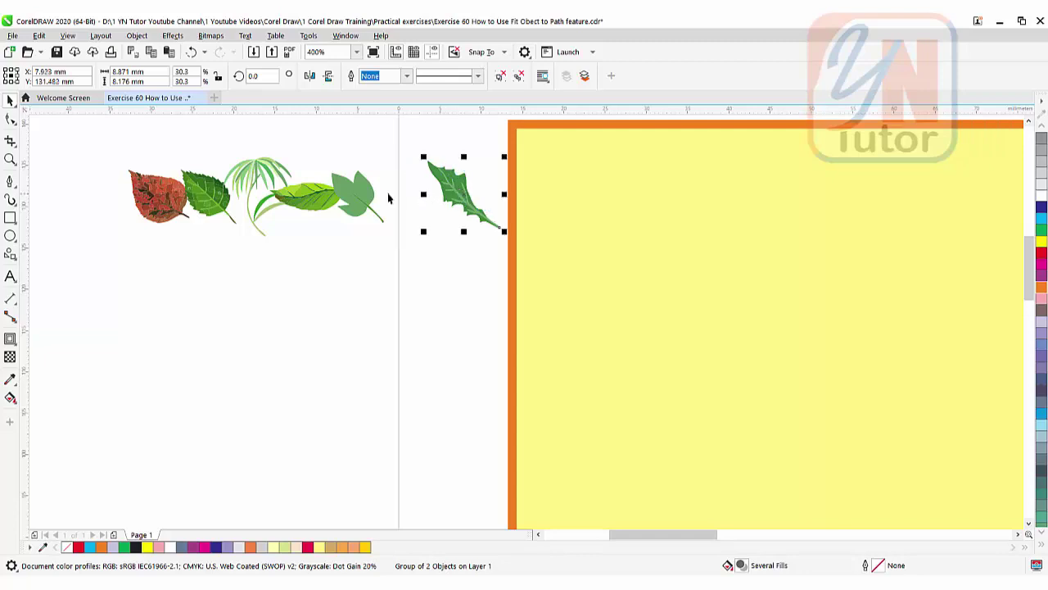
drag(361, 192, 402, 192)
click(318, 197)
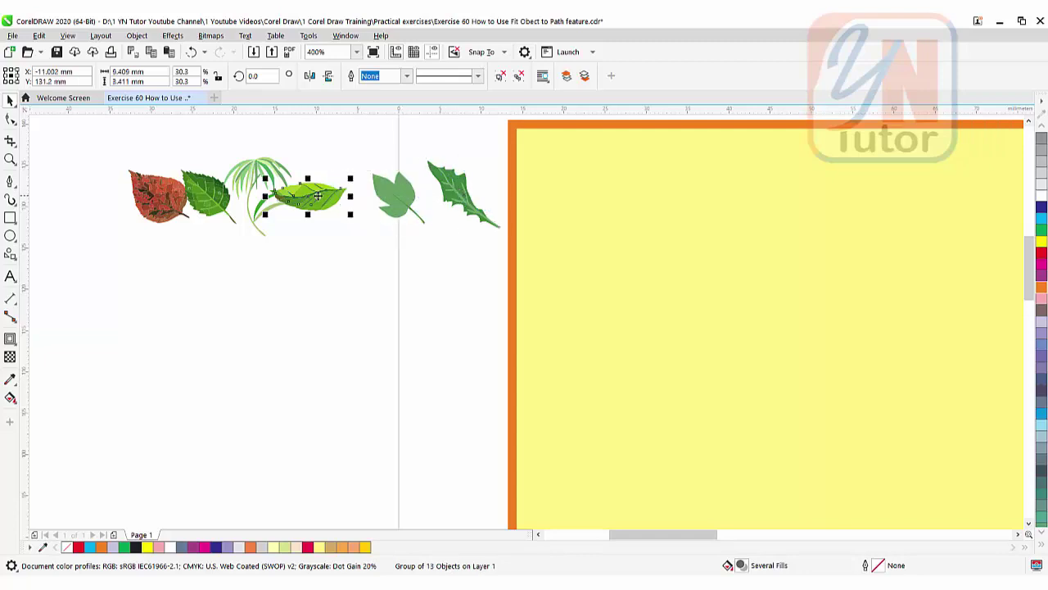
drag(328, 196, 348, 196)
click(145, 194)
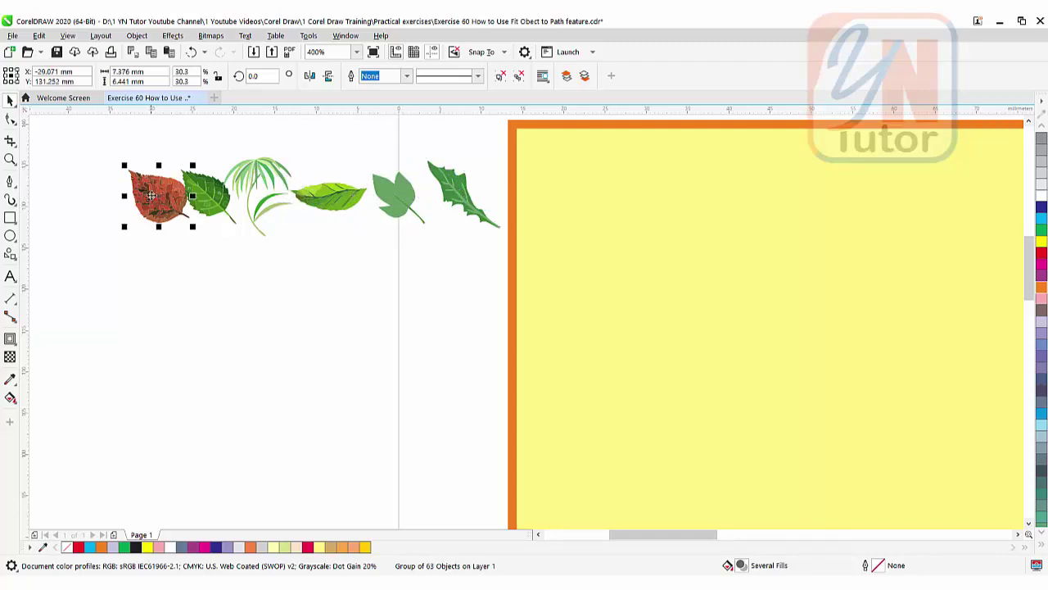
drag(145, 194, 93, 195)
drag(200, 195, 184, 193)
- Rotate the red, spider-plant and lime leaves to new tilted angles
click(185, 195)
click(109, 194)
click(108, 194)
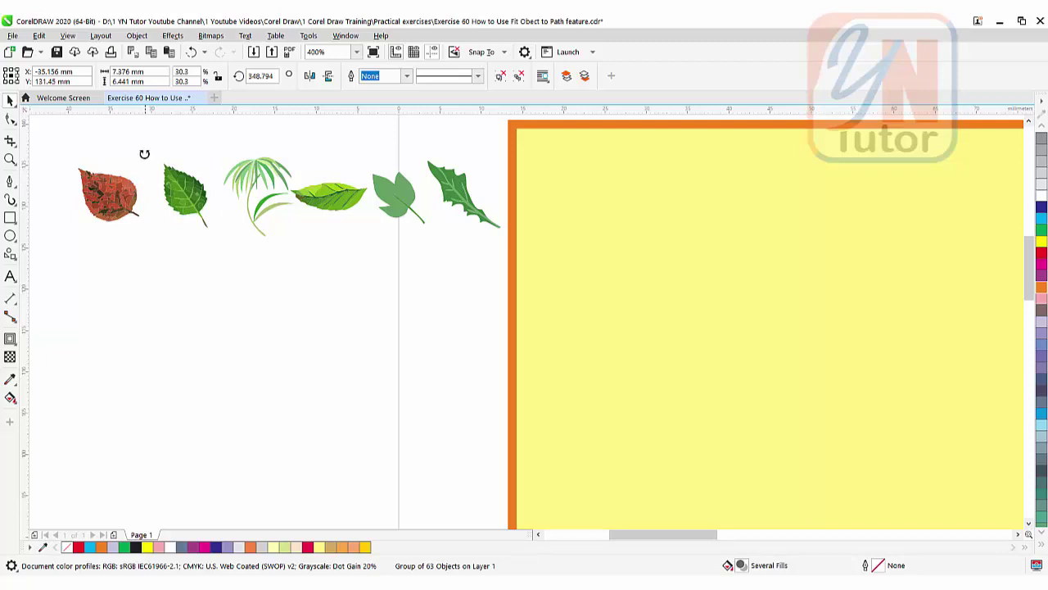
drag(144, 158, 148, 218)
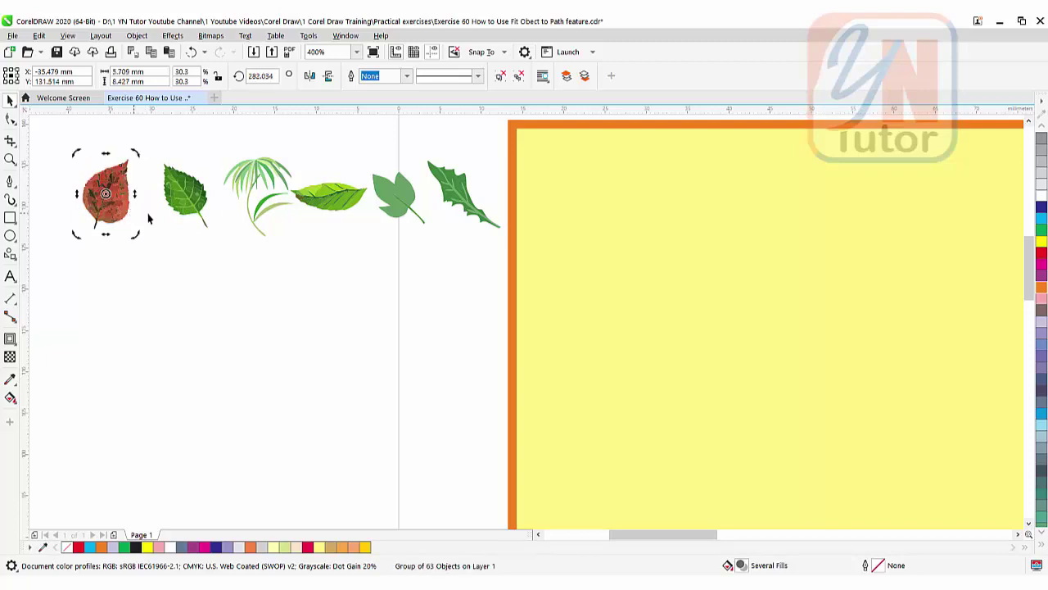
click(262, 174)
click(270, 168)
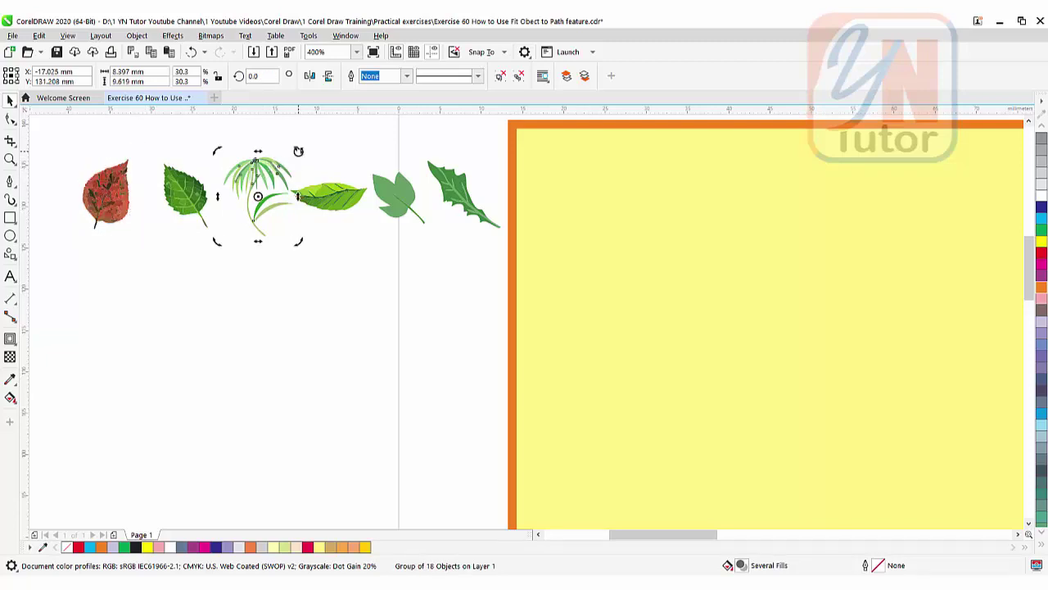
drag(298, 151, 281, 136)
click(327, 197)
click(328, 197)
mouse_move(295, 182)
mouse_down()
mouse_move(288, 163)
mouse_move(292, 170)
mouse_up()
scroll(348, 272, down, 1)
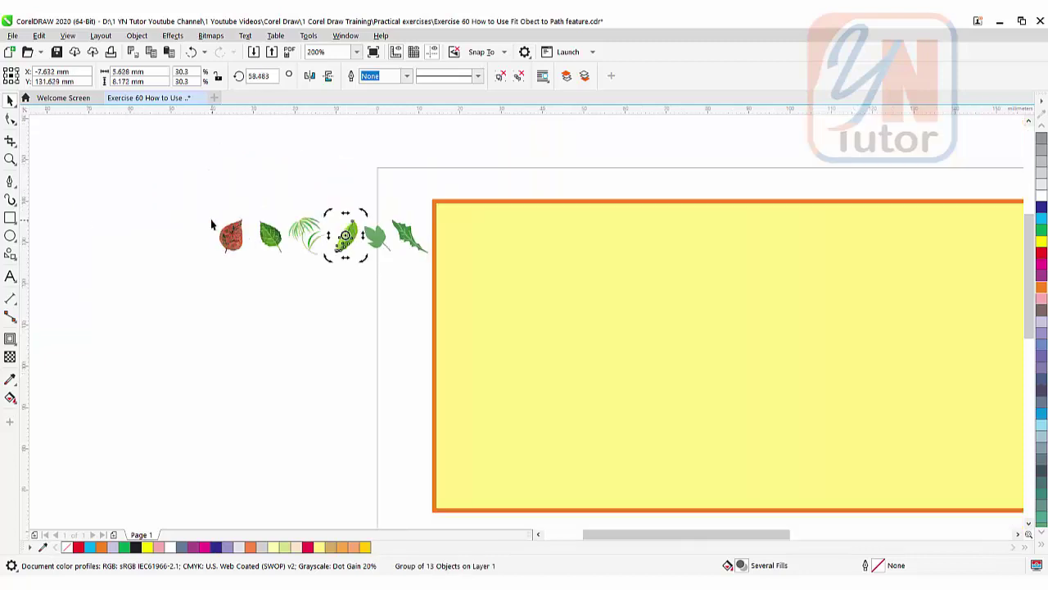
click(286, 233)
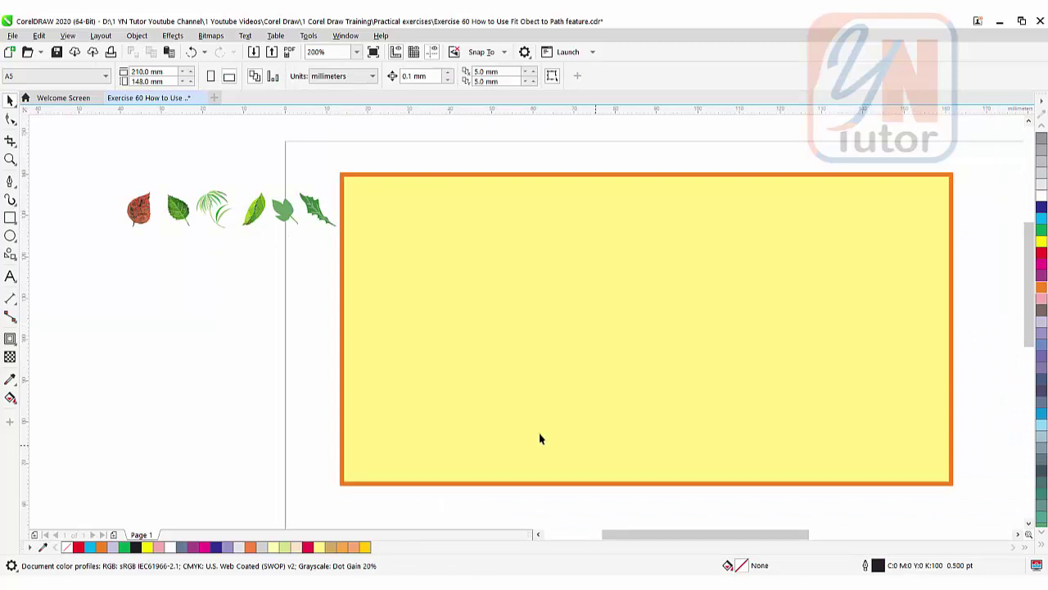
- Draw a 132.953 × 60.722 mm rectangle inside the yellow one, then select all six leaves
click(10, 218)
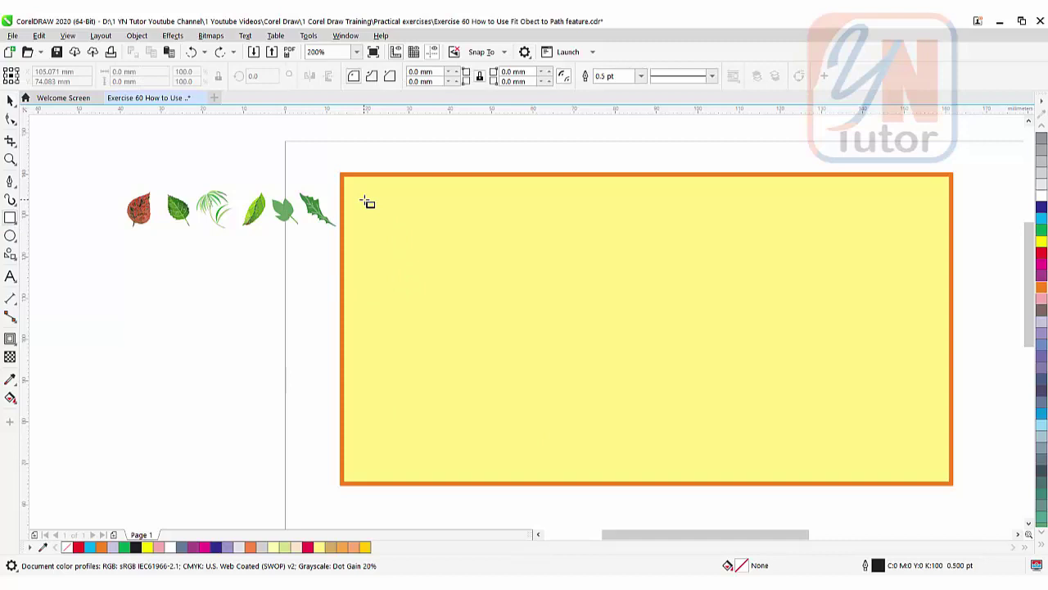
drag(372, 203, 921, 453)
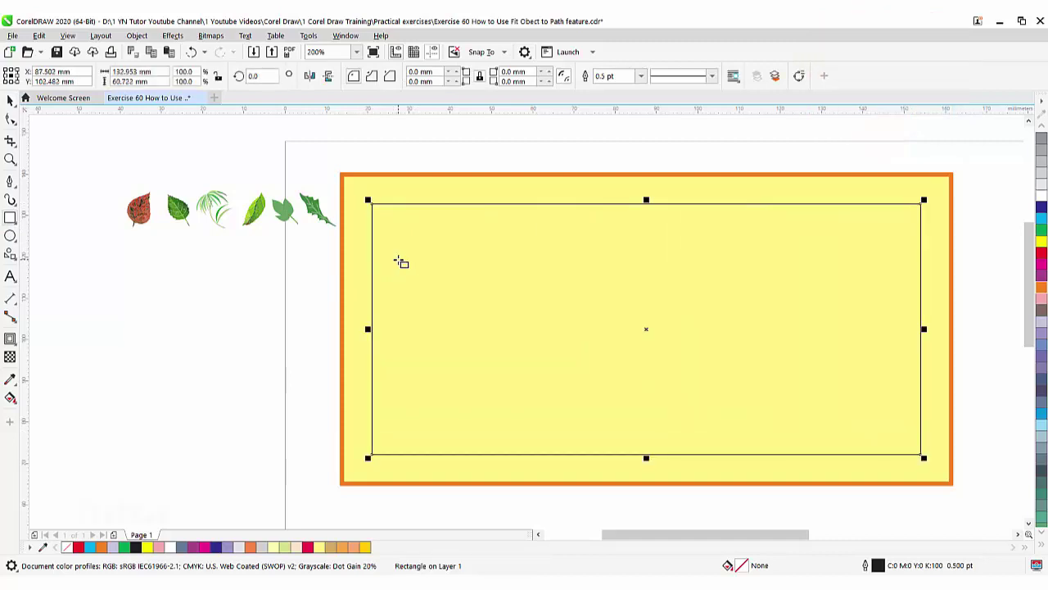
click(10, 99)
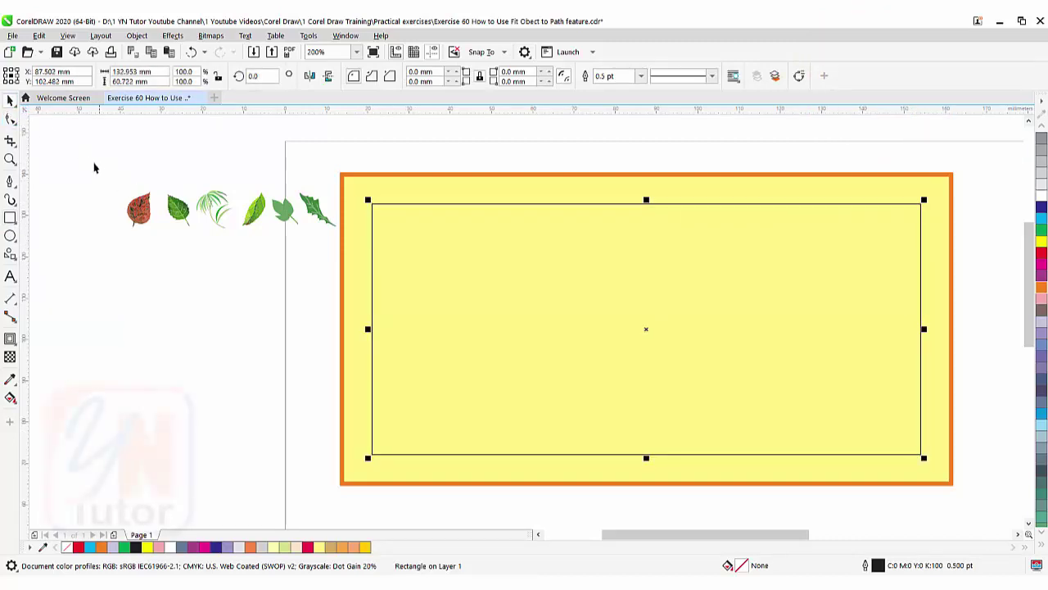
drag(88, 157, 363, 270)
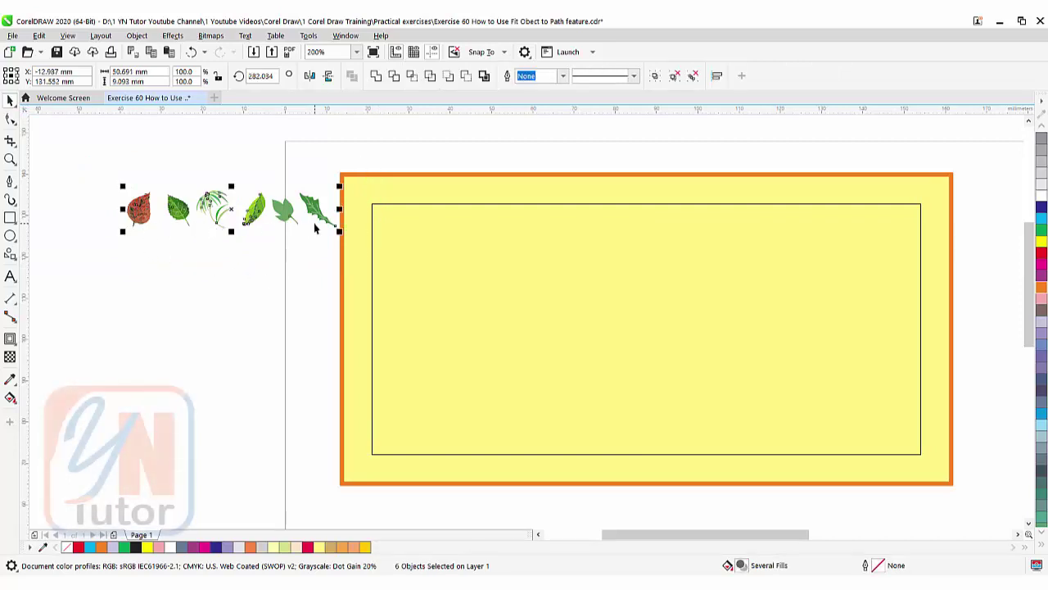
- Fit the six leaves along the inner rectangle with 15 duplicates and rotation style None
shift+click(413, 206)
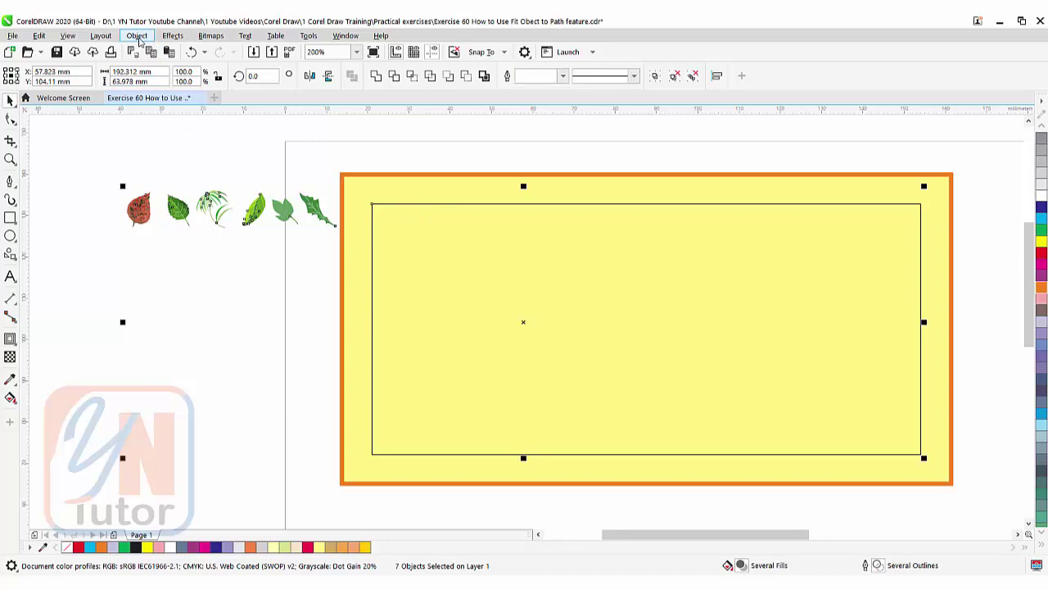
click(136, 35)
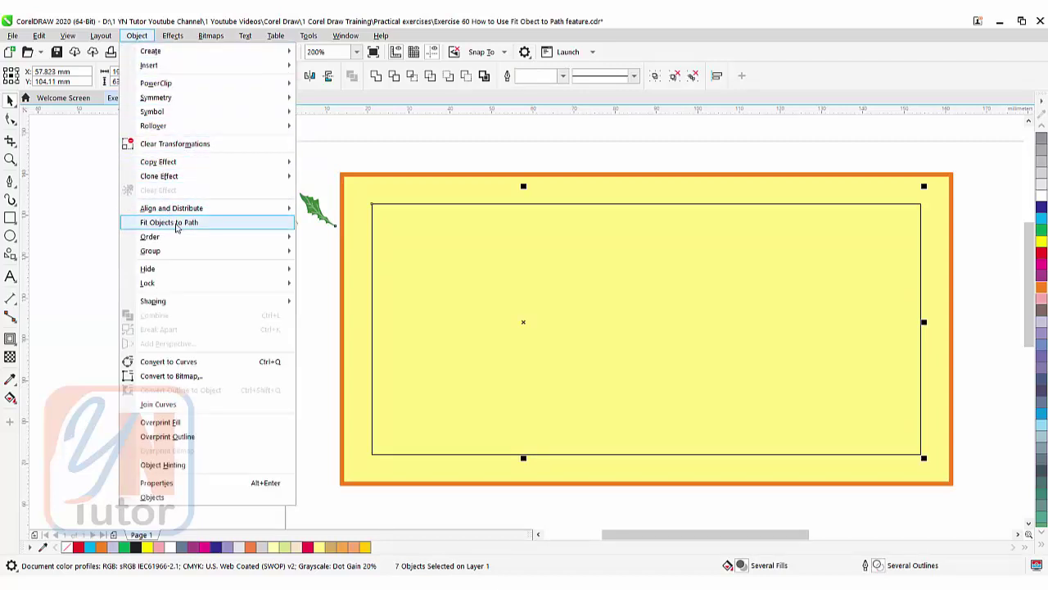
click(178, 223)
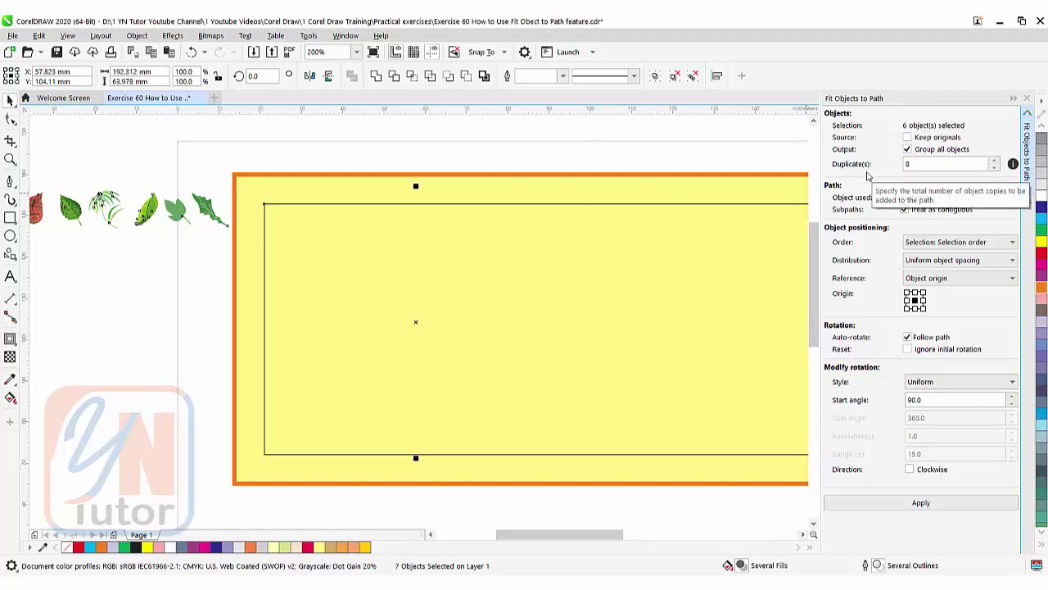
click(917, 166)
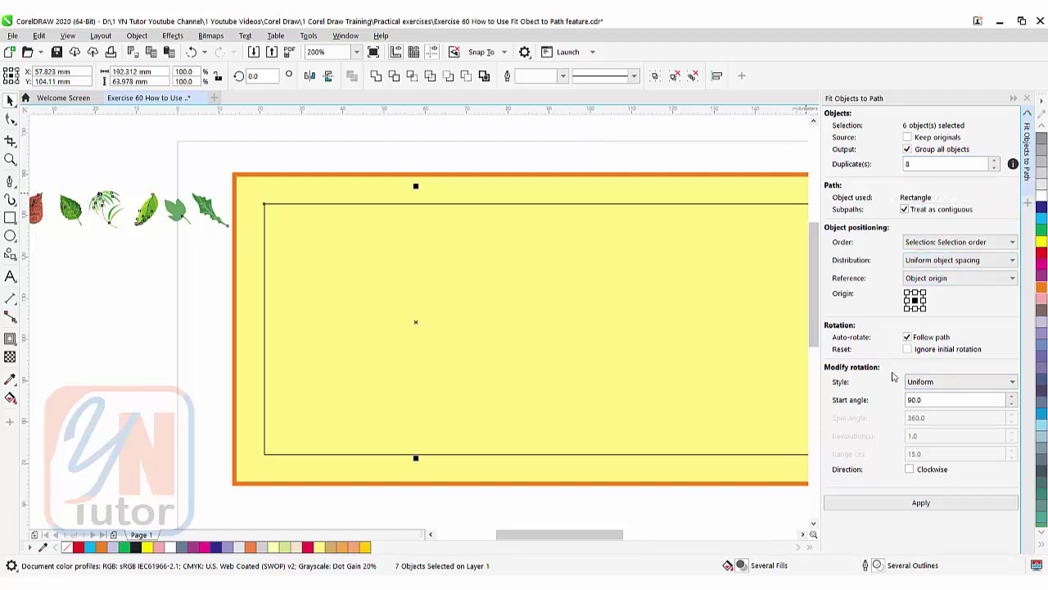
click(962, 387)
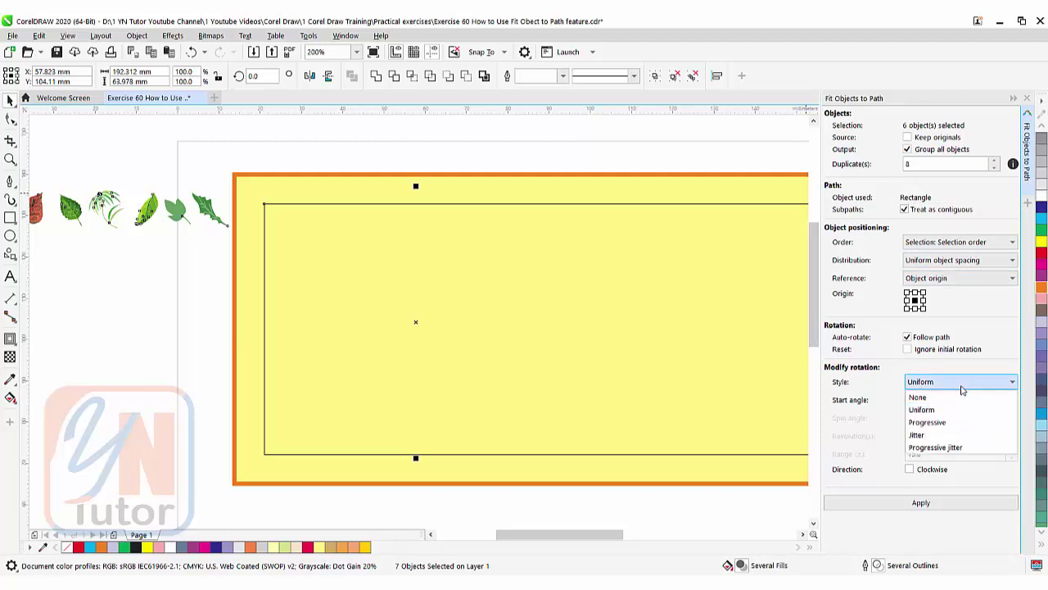
click(942, 397)
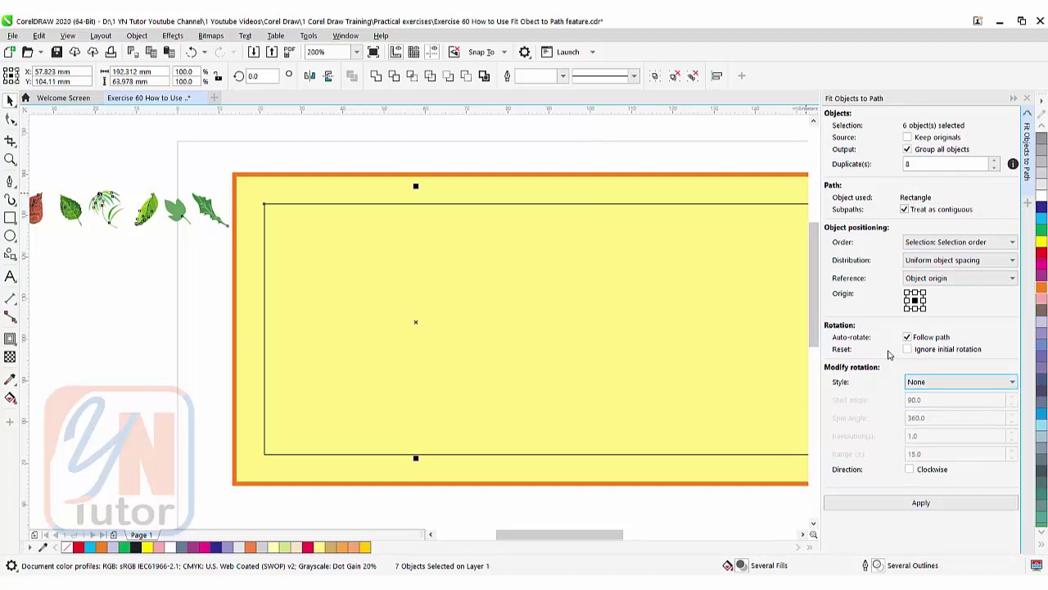
click(925, 164)
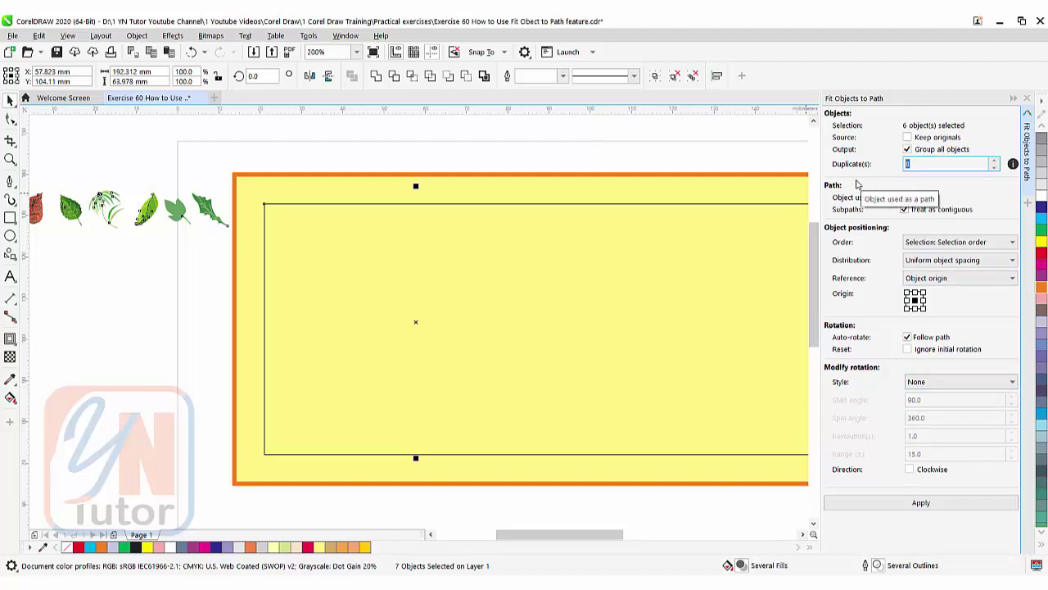
click(895, 508)
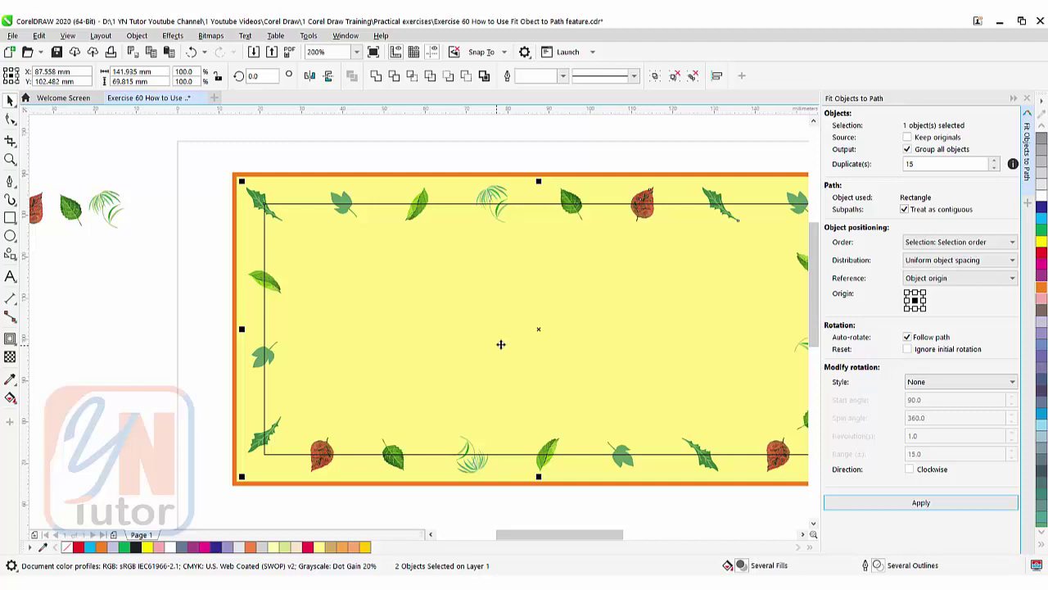
drag(513, 339, 497, 342)
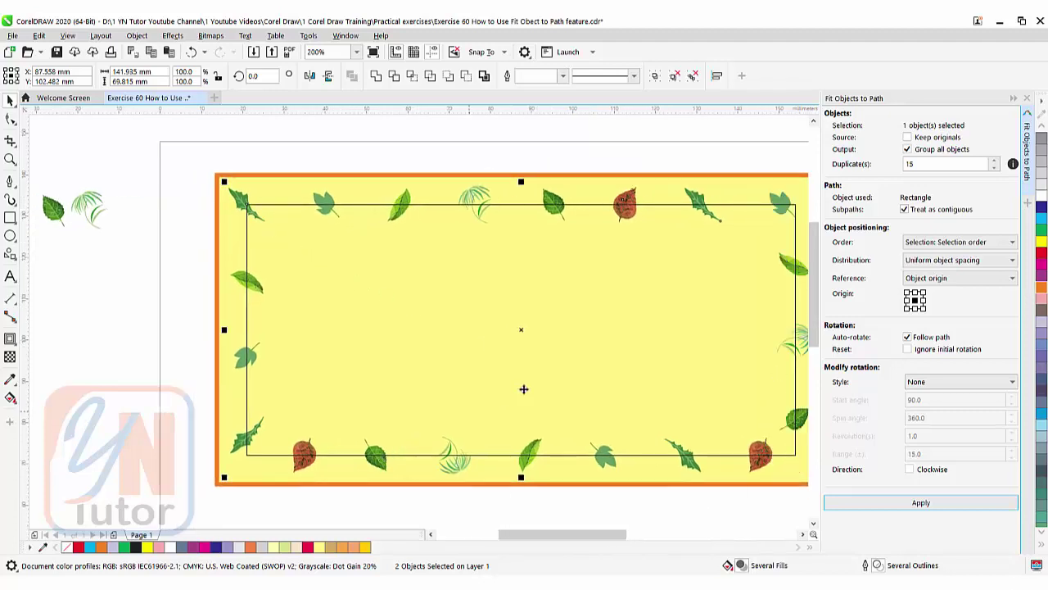
- Undo the 15-copy fit and refit the leaves around the rectangle with 18 duplicates
drag(591, 391, 584, 395)
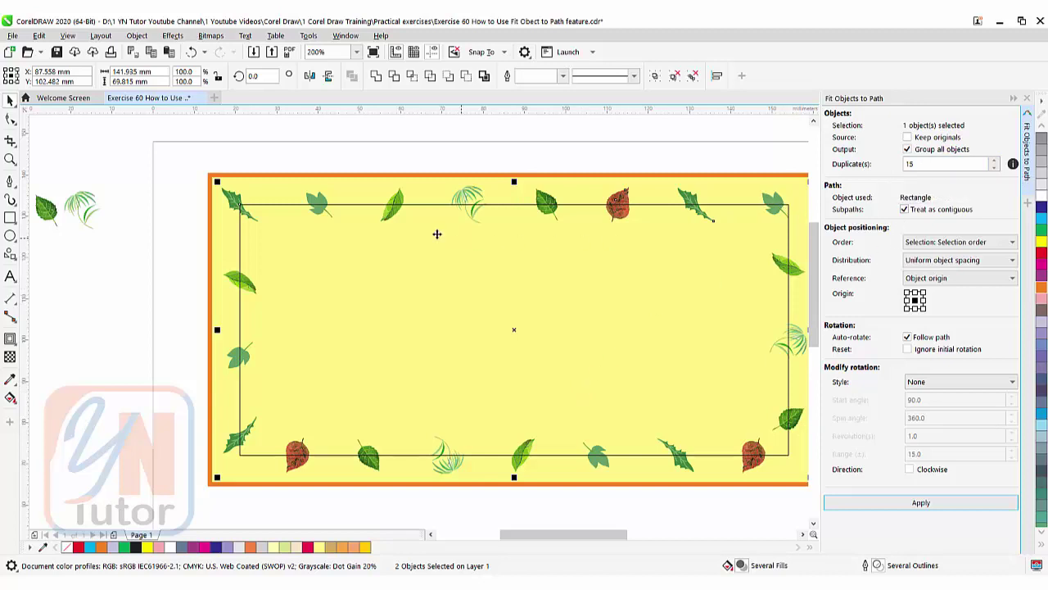
click(354, 159)
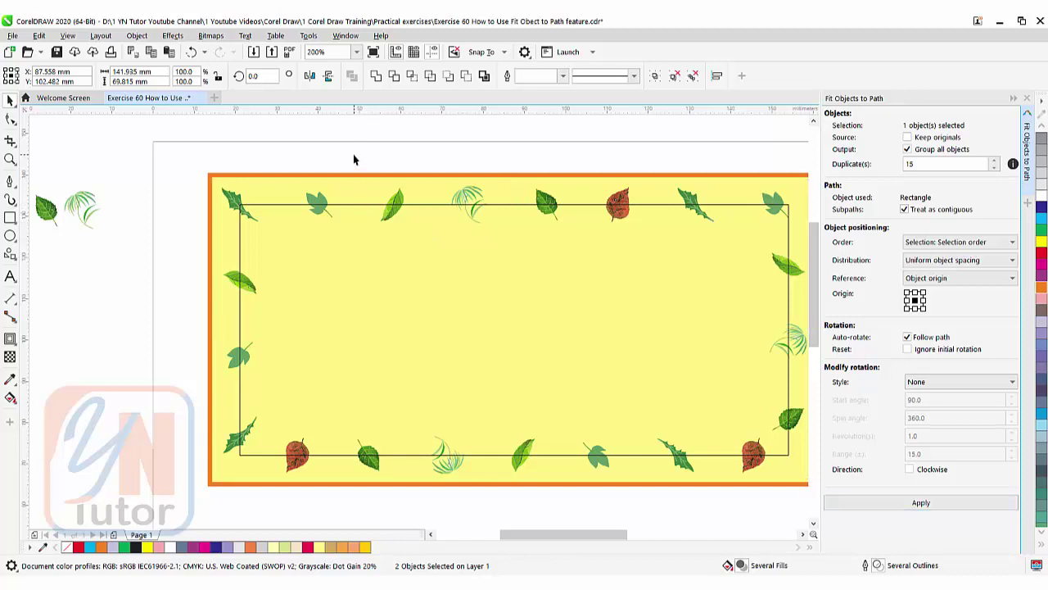
key(ctrl+z)
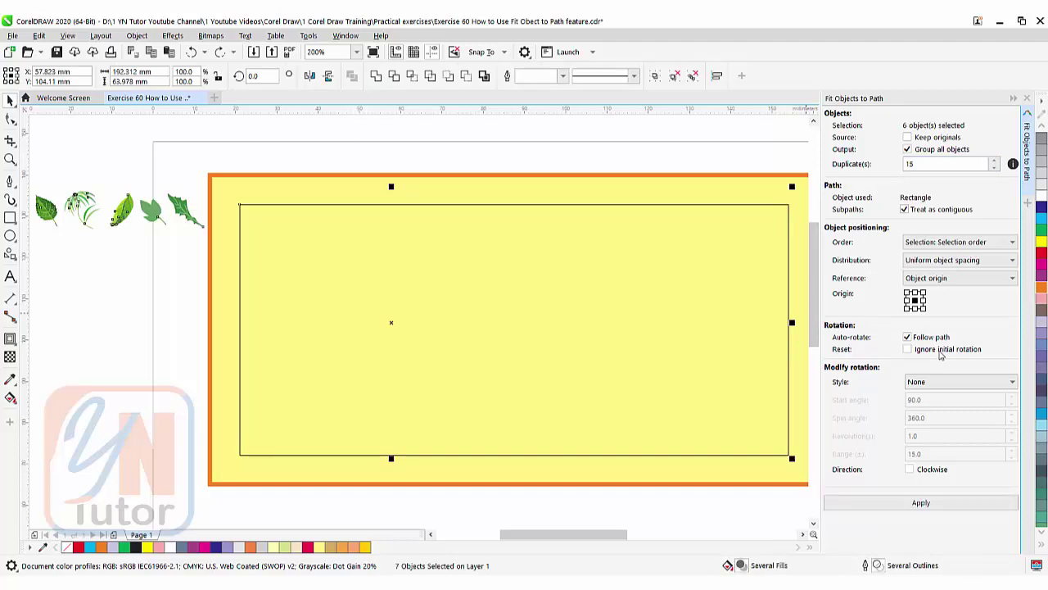
click(917, 164)
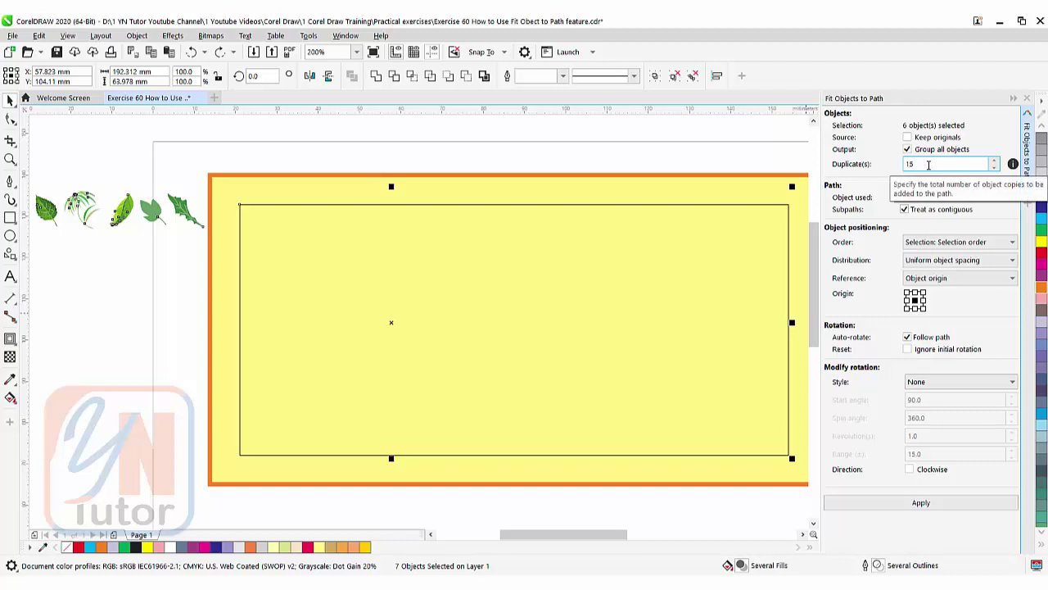
double_click(898, 167)
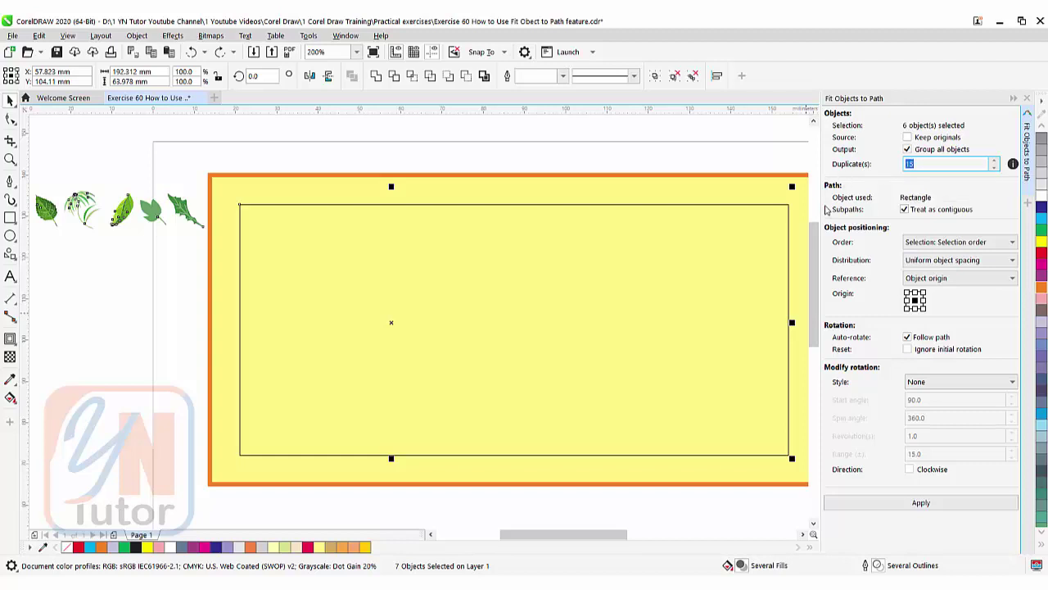
text(18)
click(918, 504)
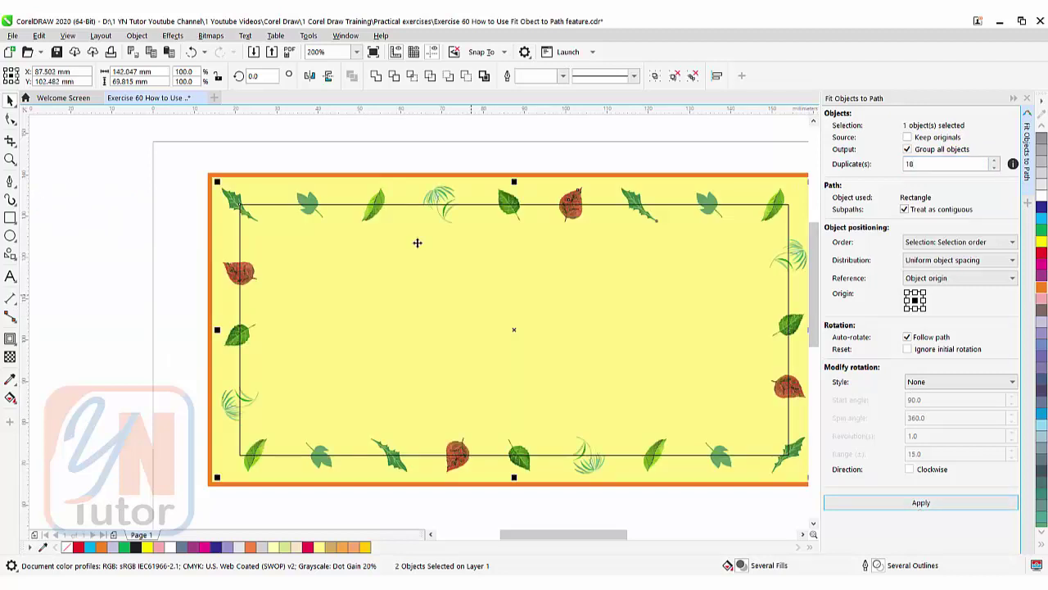
- Refit the leaf border with 22 duplicates instead, then select the inner rectangle path
key(ctrl+z)
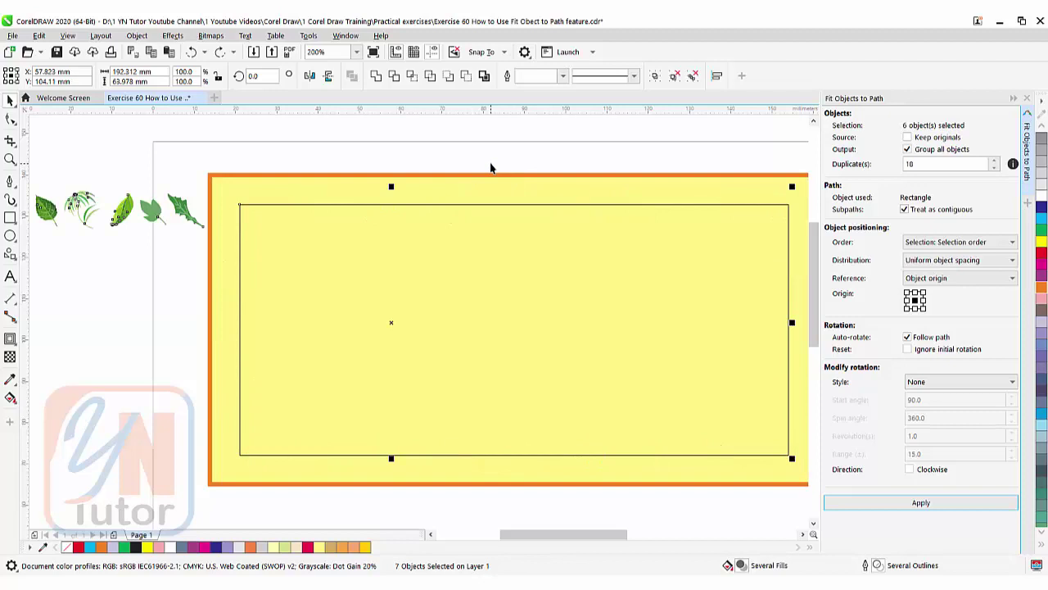
click(919, 168)
drag(848, 178, 835, 184)
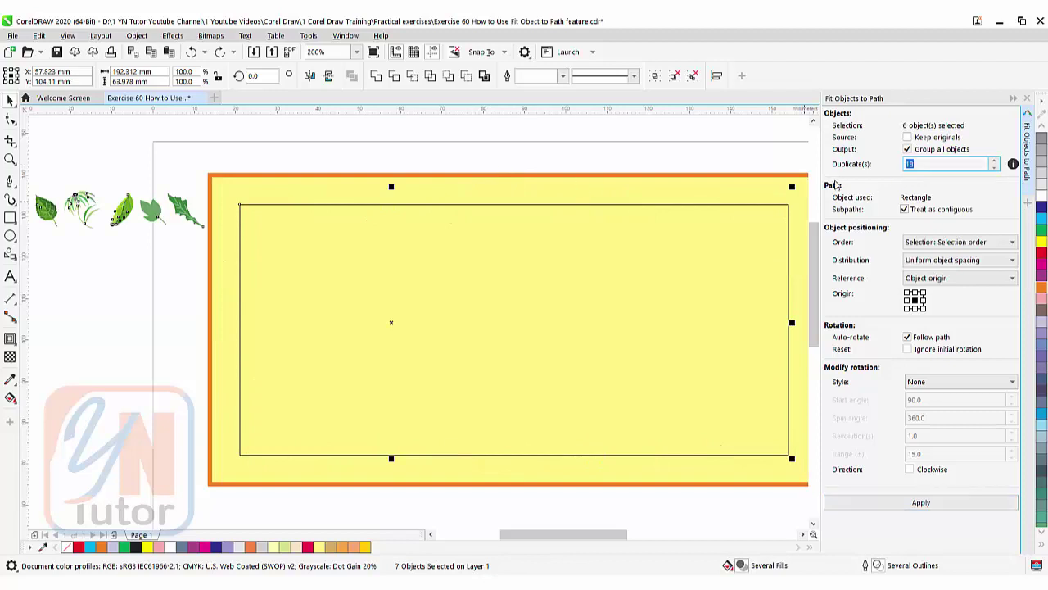
text(22)
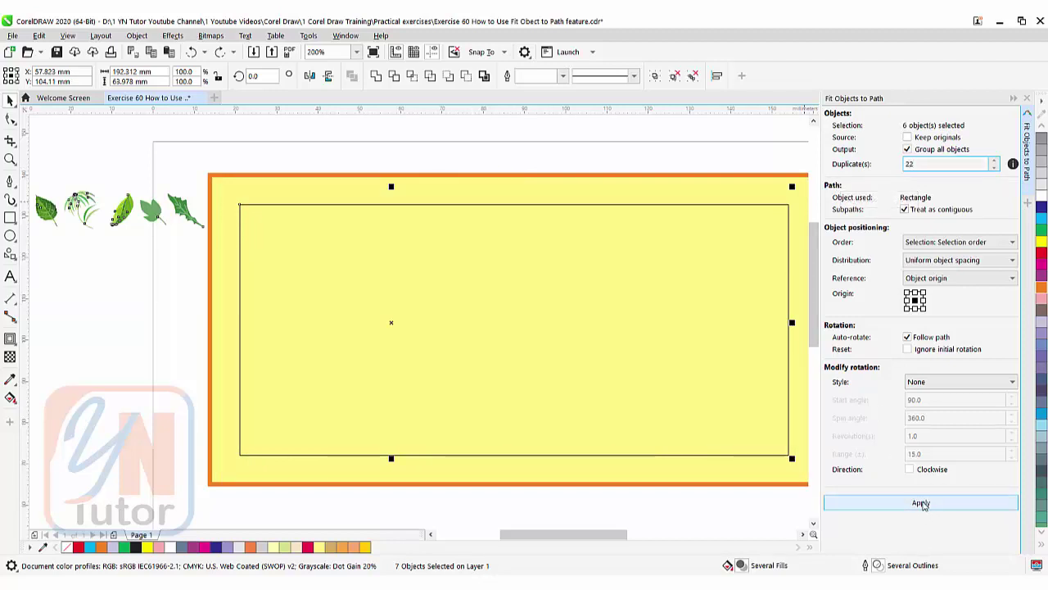
click(921, 503)
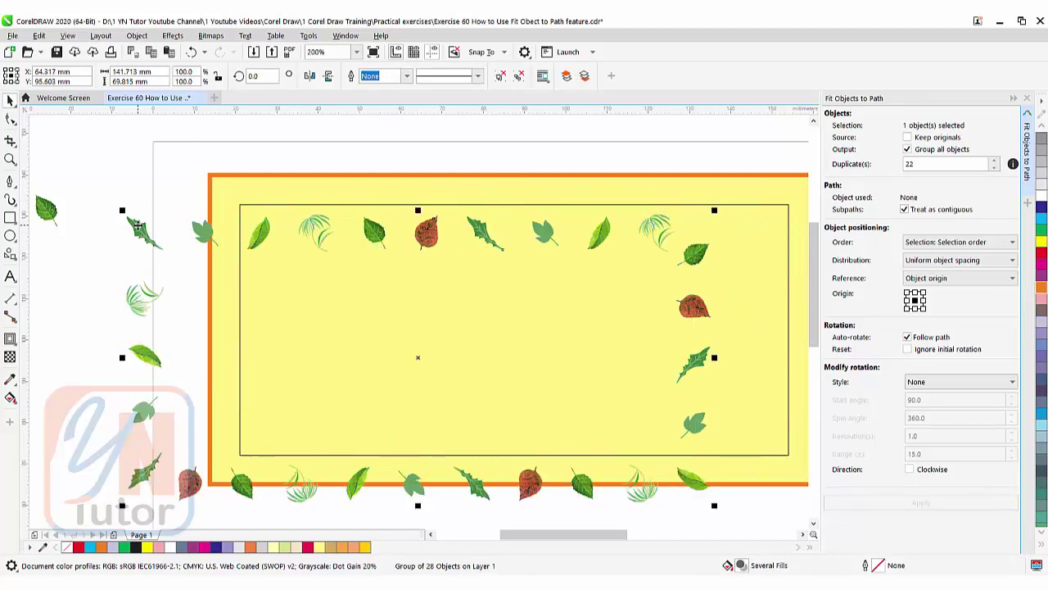
key(ctrl+z)
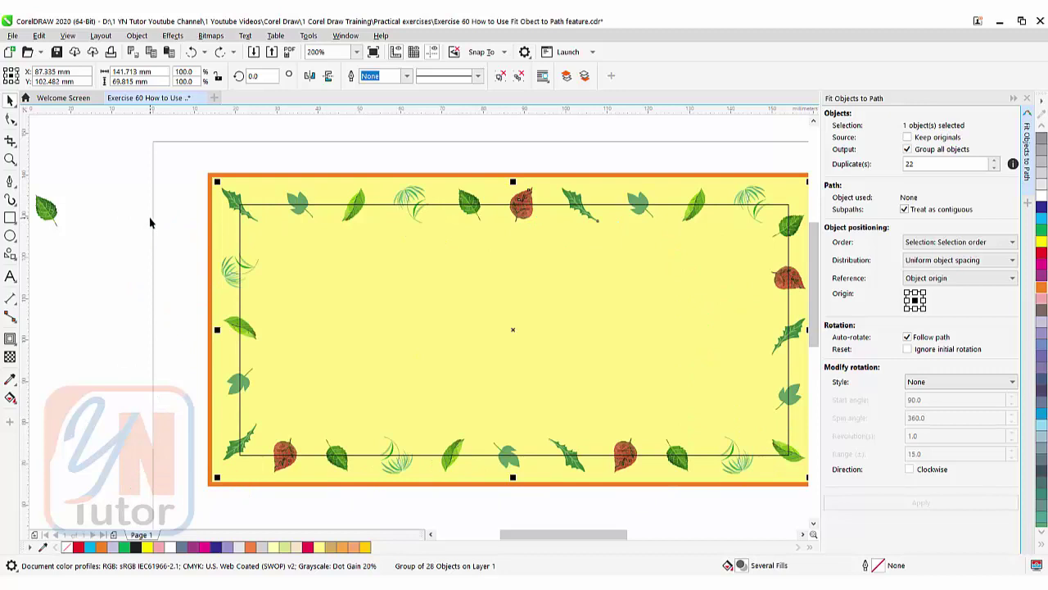
click(265, 208)
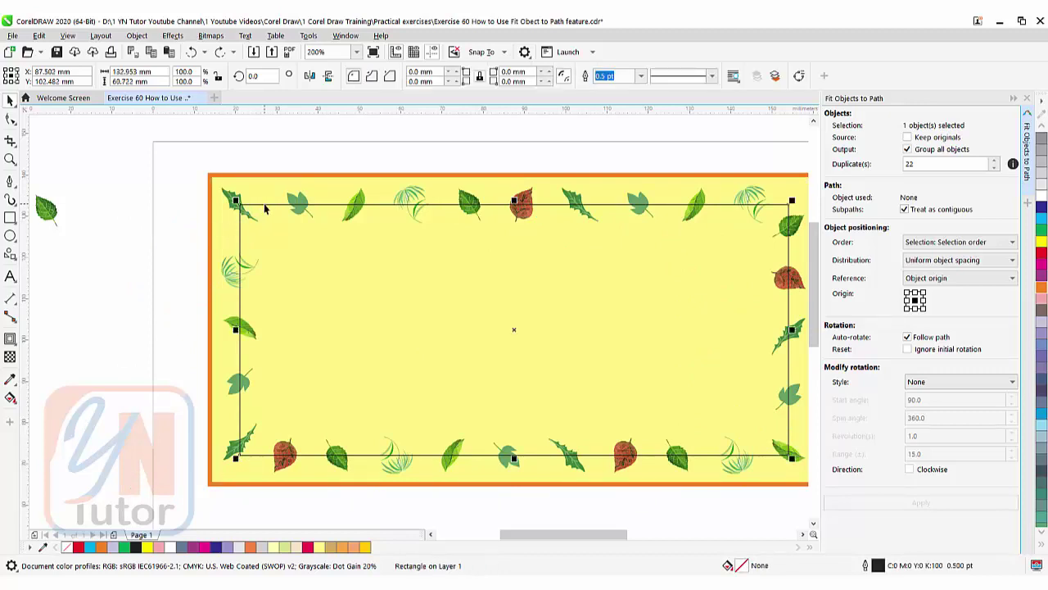
key(Escape)
- Draw a circle below the leaf banner
scroll(355, 262, down, 2)
drag(409, 308, 335, 219)
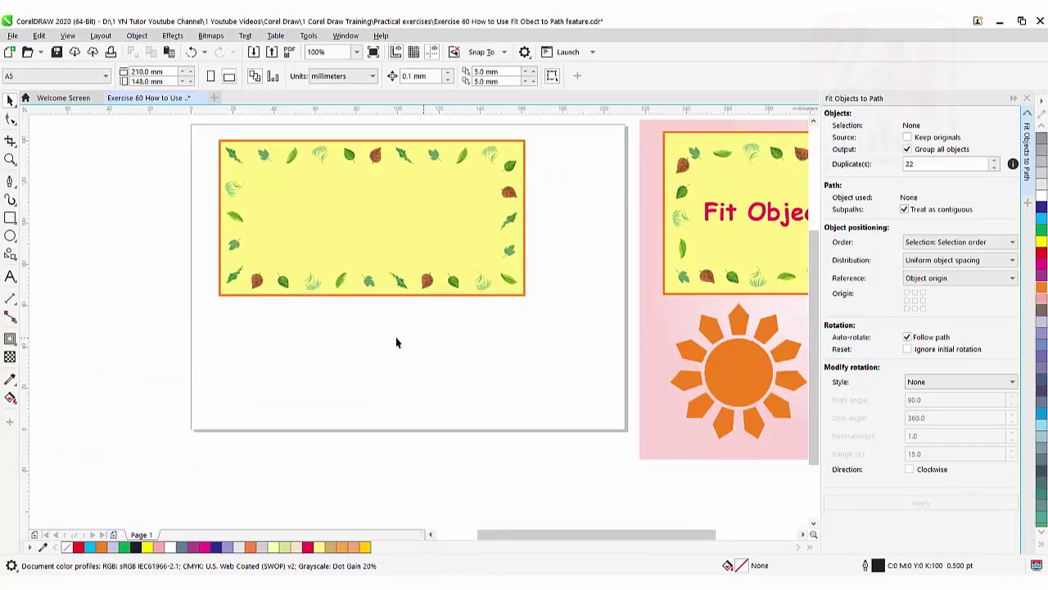
click(9, 236)
drag(271, 344, 330, 400)
- Draw a small five-point polygon and place it above-left of the circle
scroll(275, 382, up, 1)
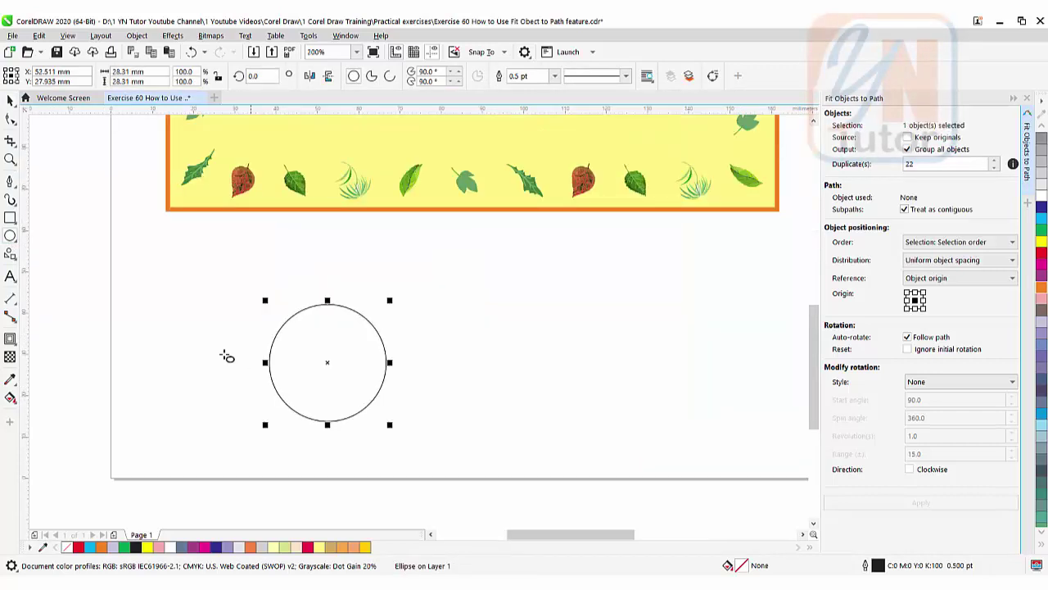
click(10, 255)
click(78, 256)
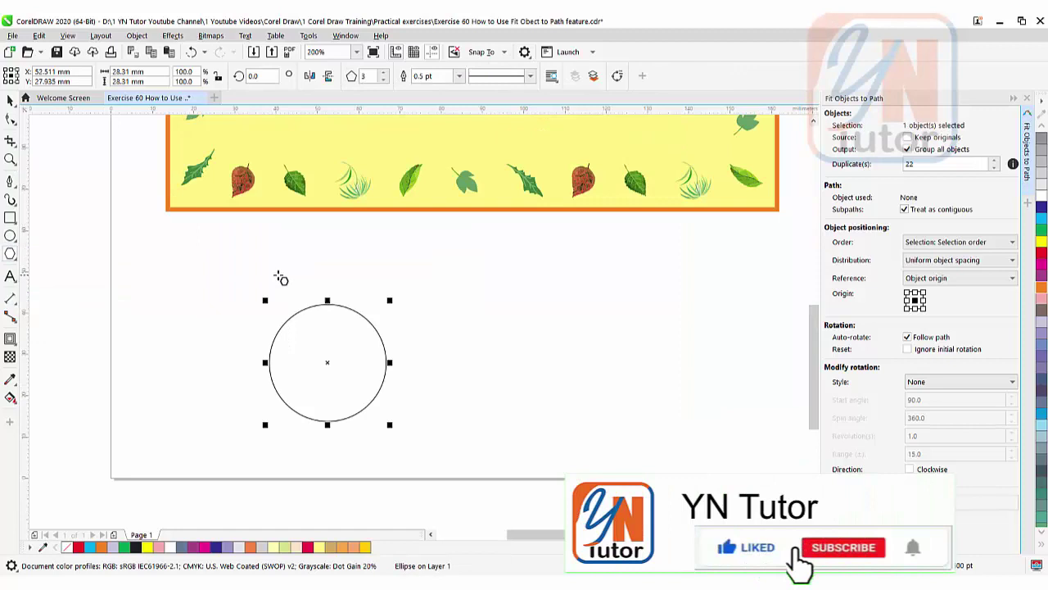
drag(314, 240, 340, 270)
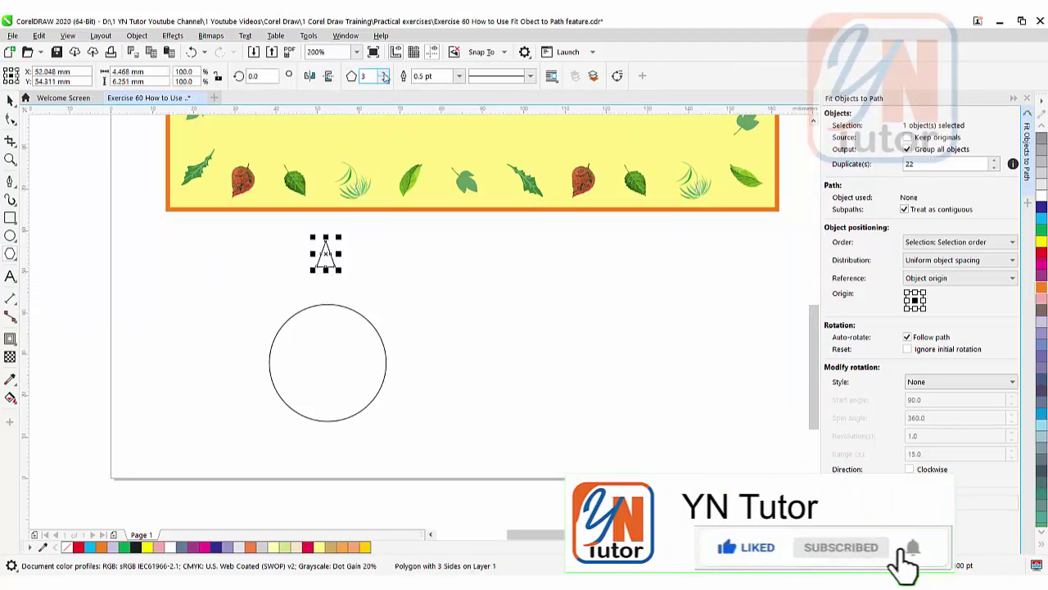
click(384, 73)
click(384, 73)
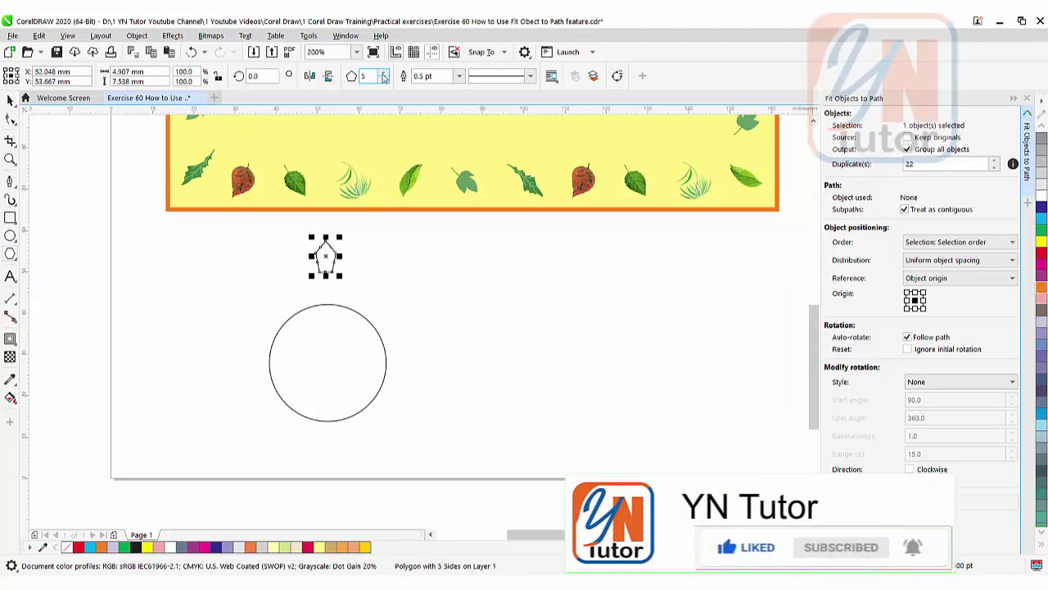
click(326, 278)
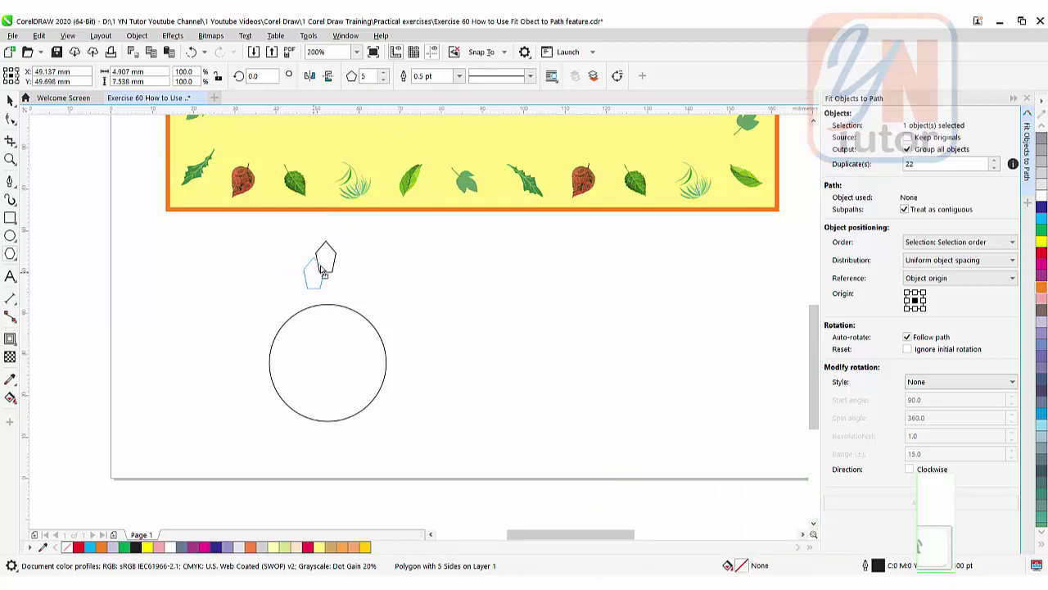
drag(319, 277, 250, 262)
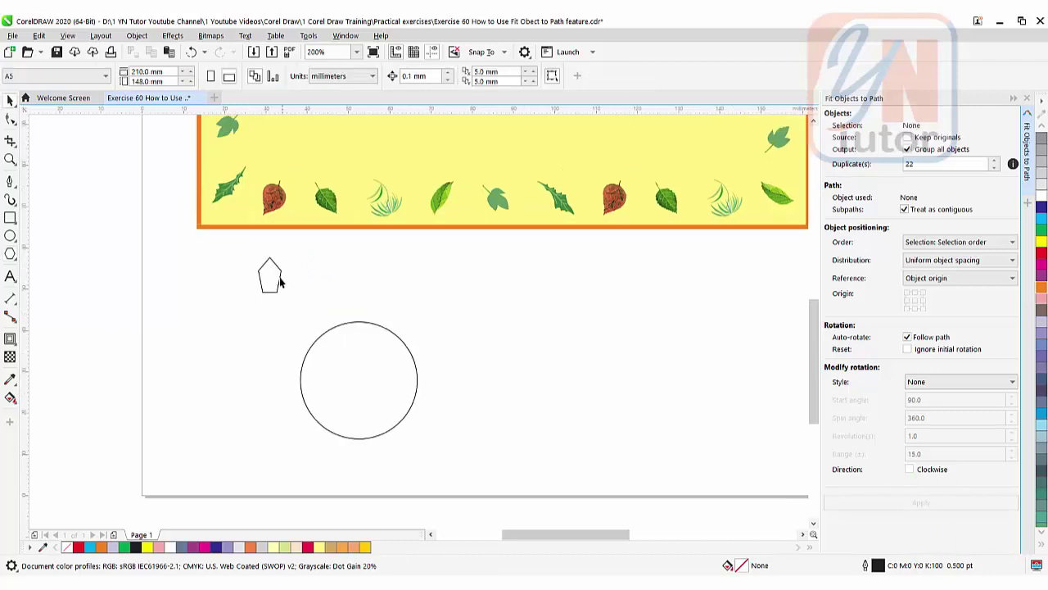
- Fill the pentagon orange and remove its outline
click(276, 281)
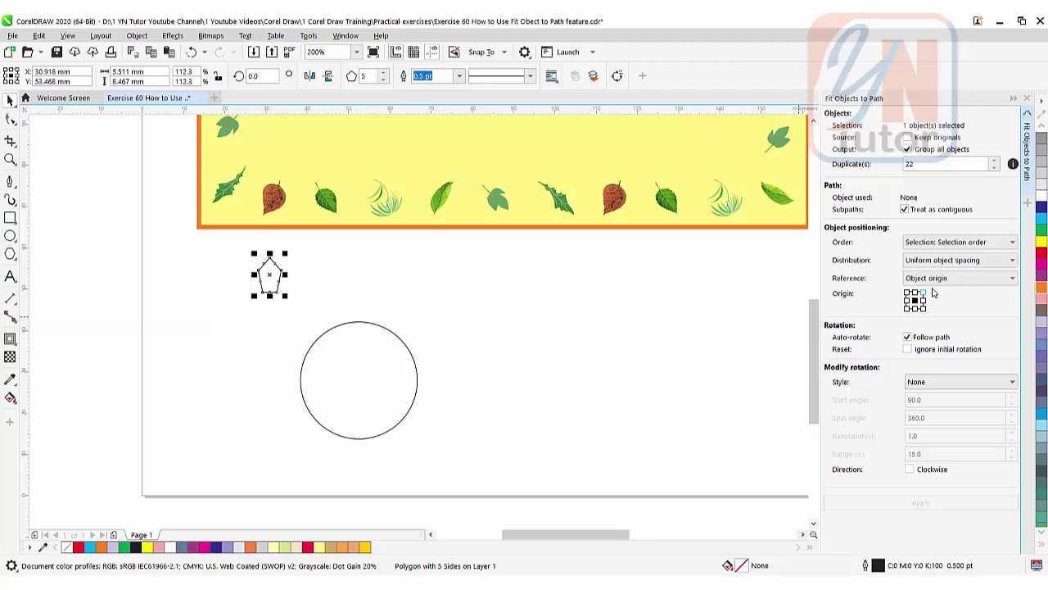
click(1044, 289)
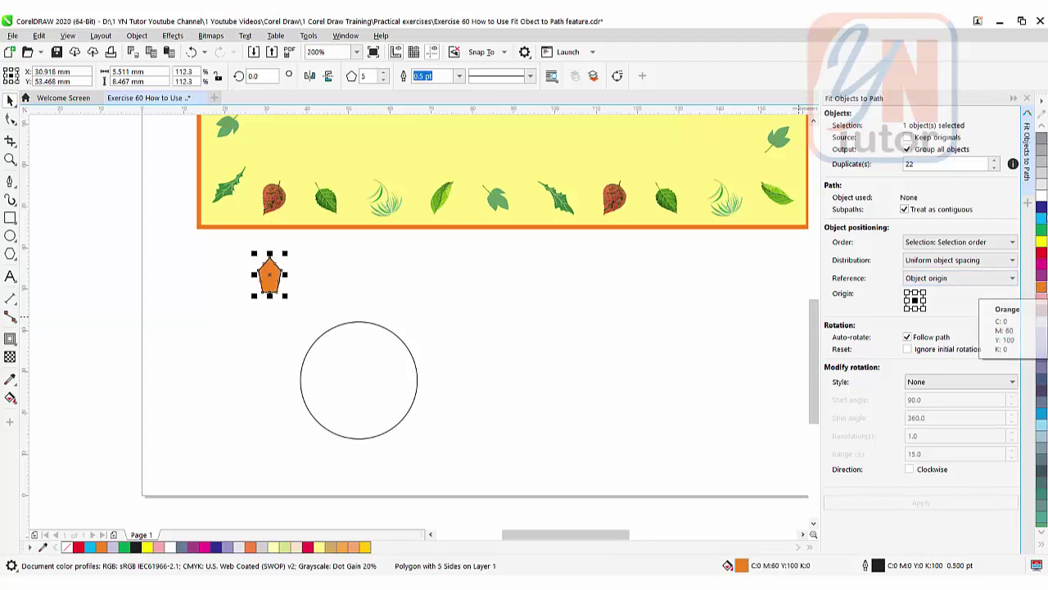
scroll(1043, 150, up, 2)
right_click(1044, 145)
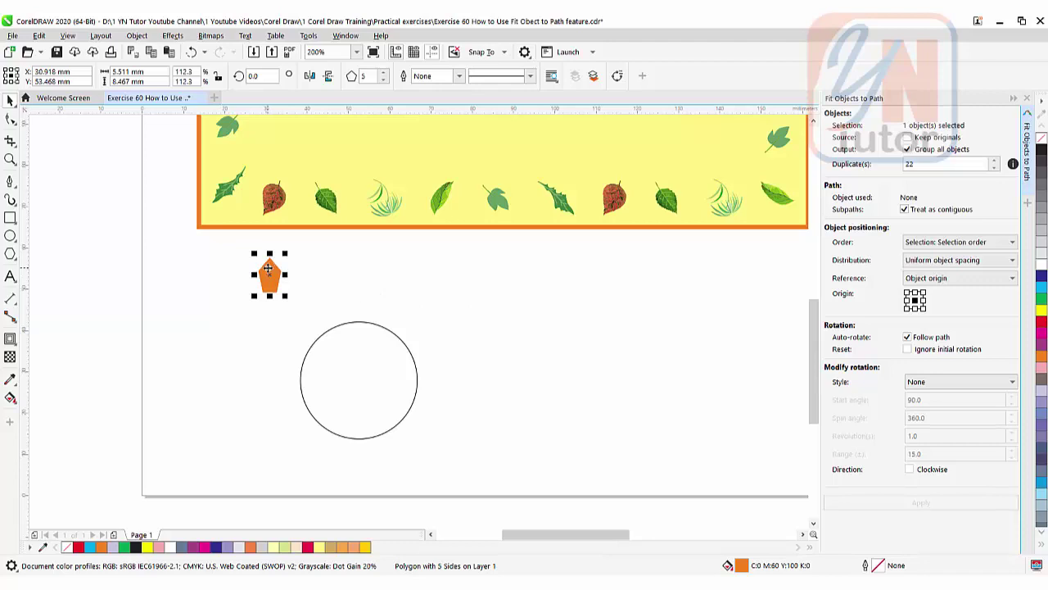
- Fit copies of the pentagon around the circle with 9 duplicates
shift+click(375, 325)
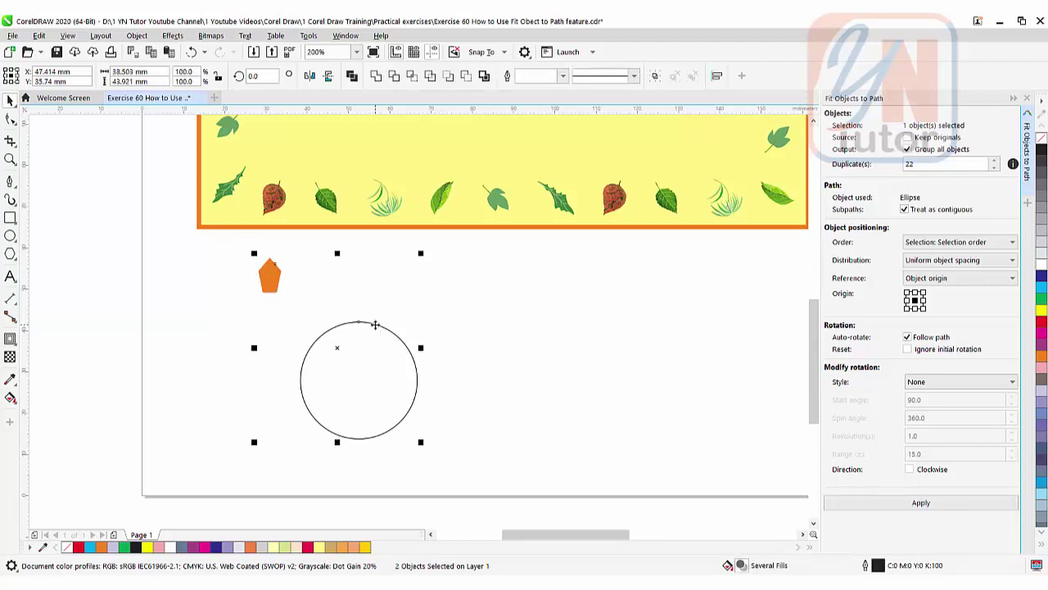
click(912, 164)
drag(918, 164, 801, 182)
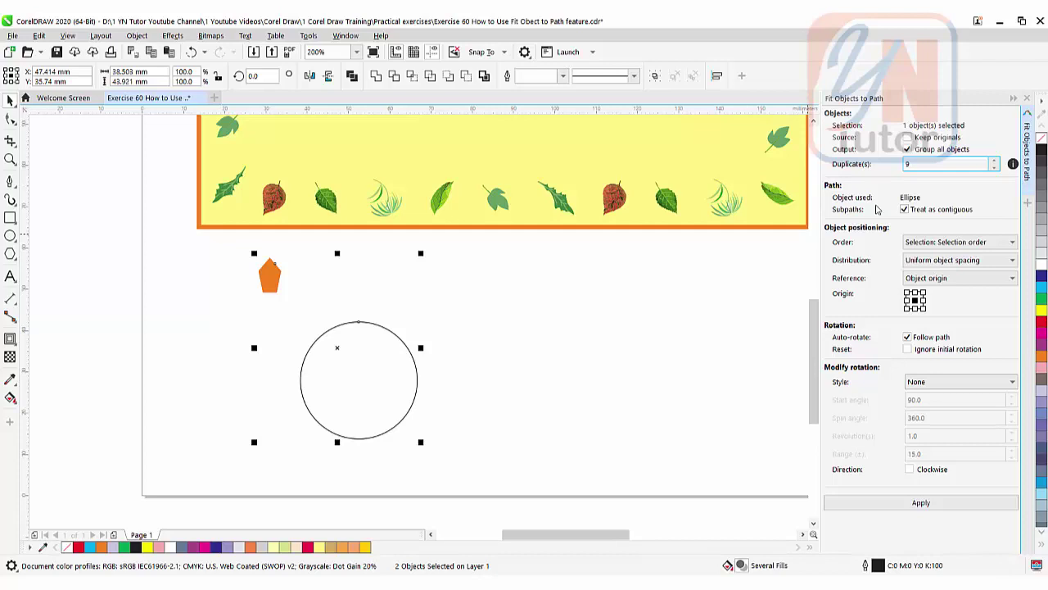
click(920, 503)
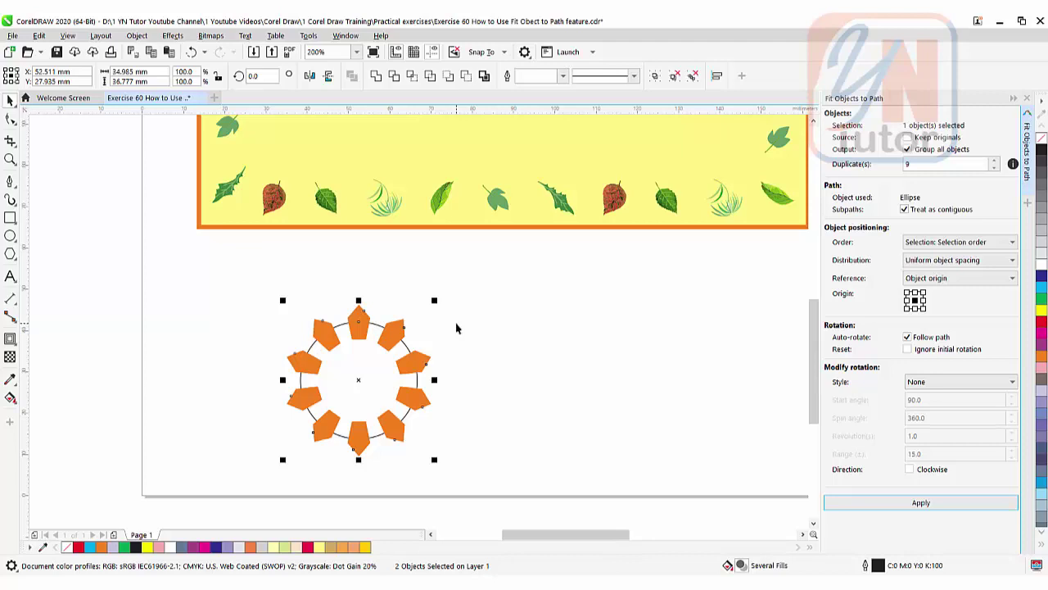
- Refit the pentagons using the bottom-middle origin so they stand like rays, then select the circle
key(ctrl+z)
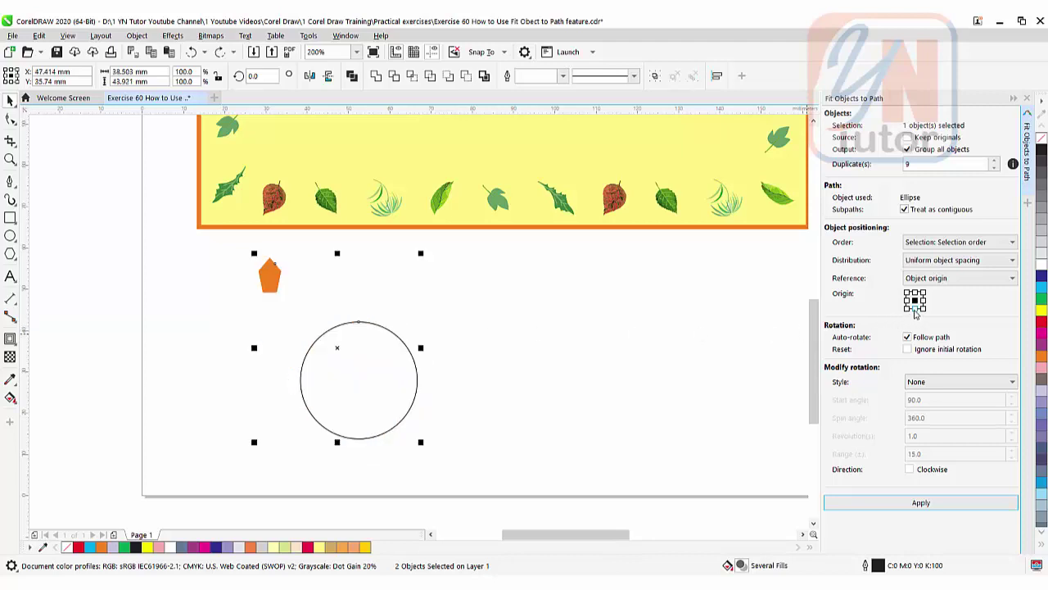
click(915, 309)
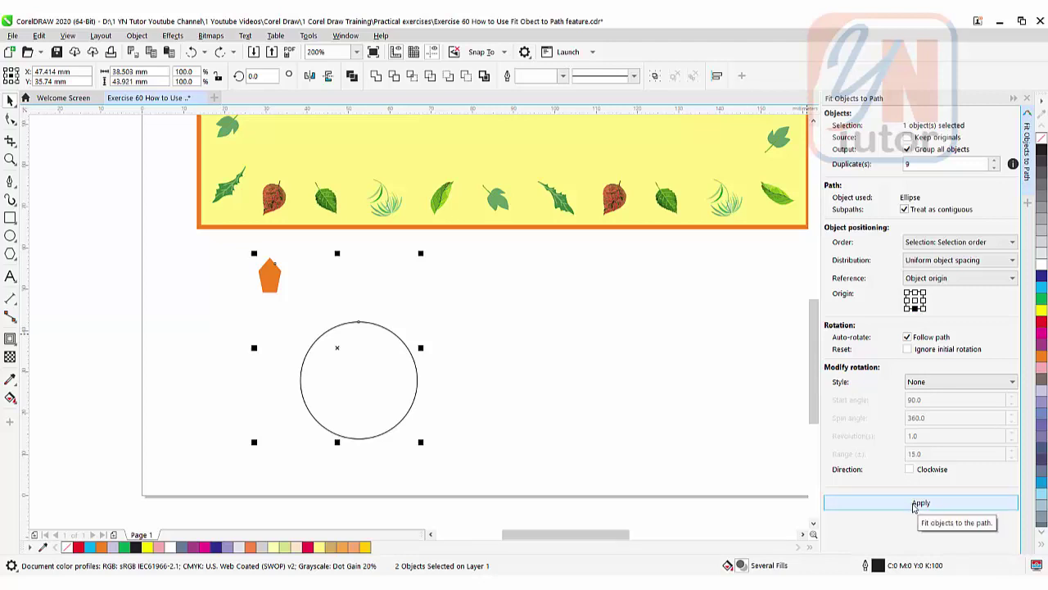
click(916, 503)
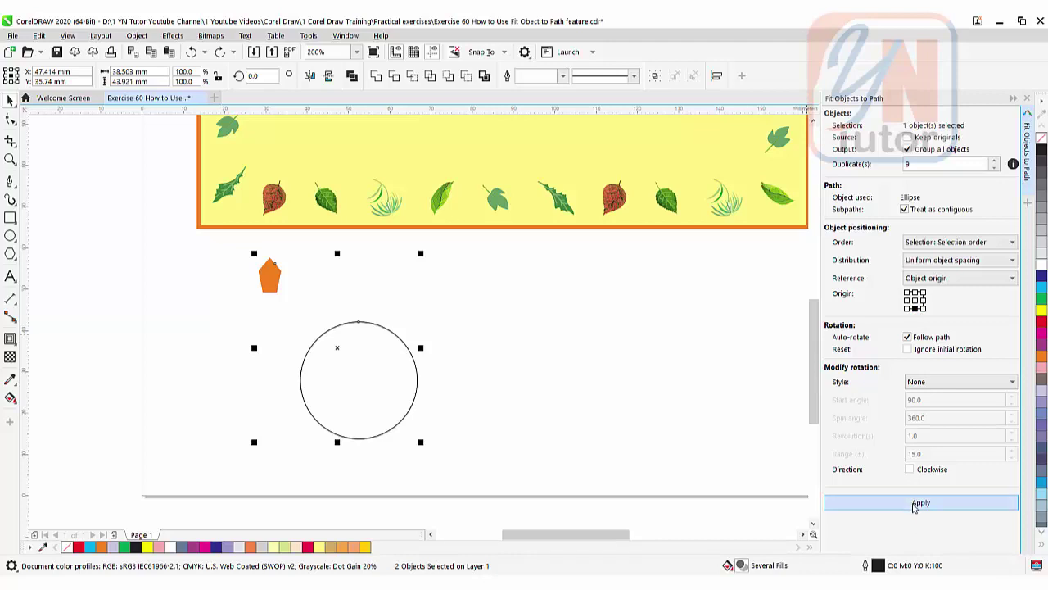
click(168, 292)
click(401, 343)
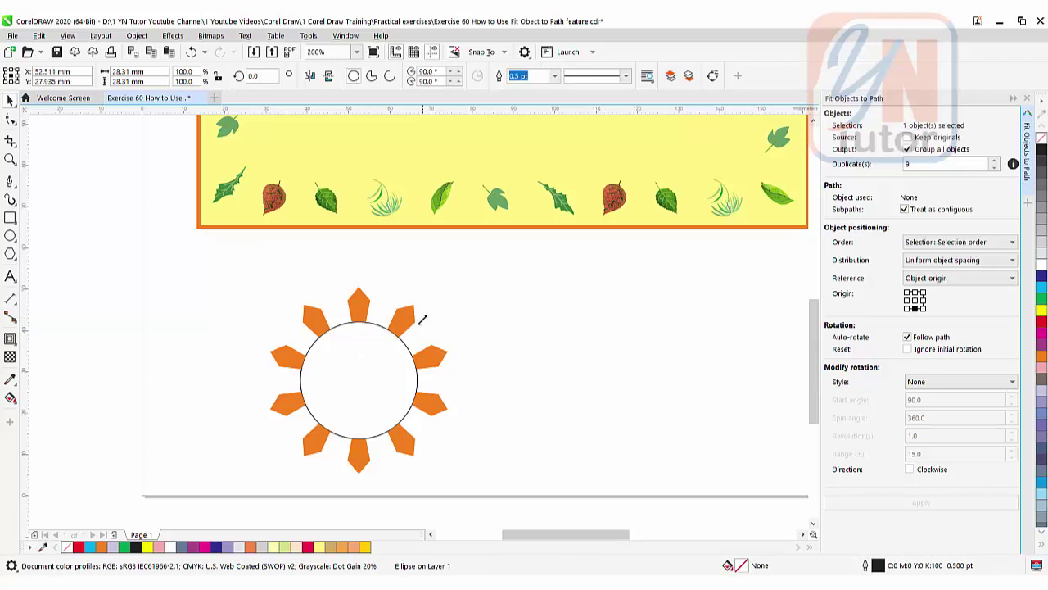
- Shrink the circle to about 25 mm, fill it orange and remove its outline
drag(423, 318, 416, 325)
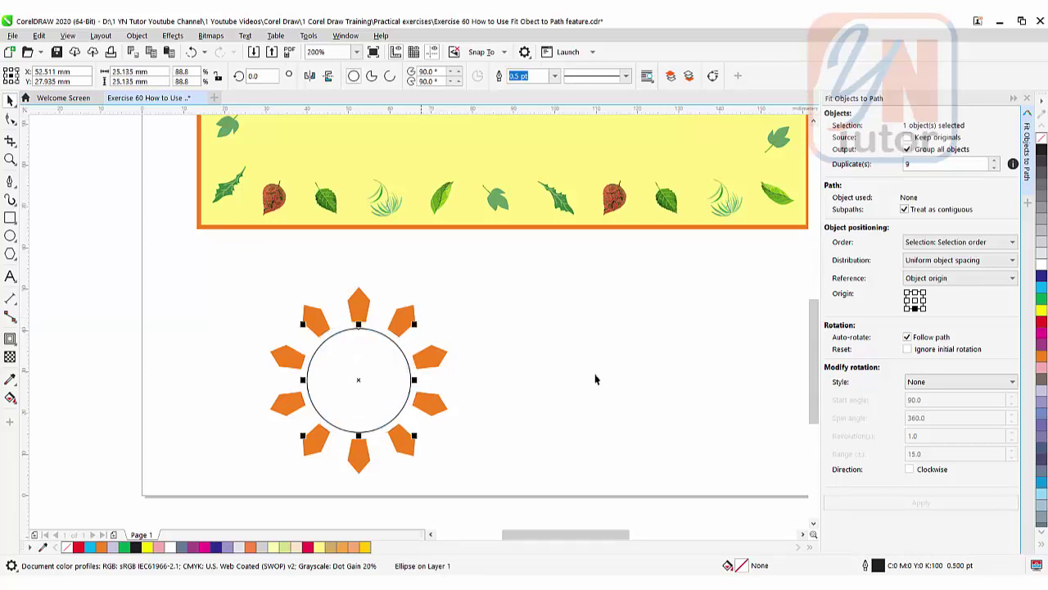
click(1041, 358)
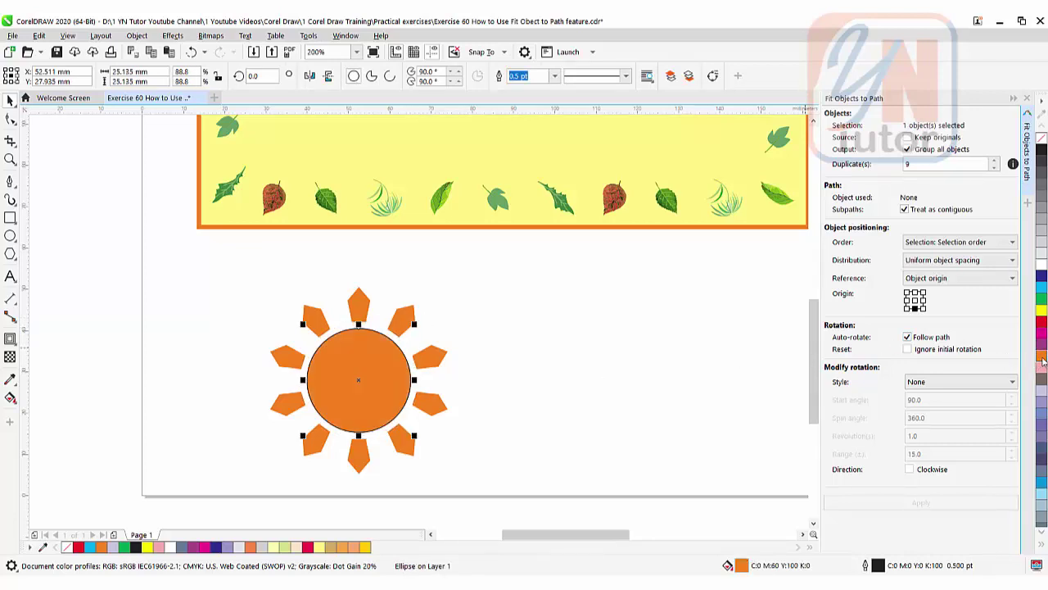
right_click(1040, 139)
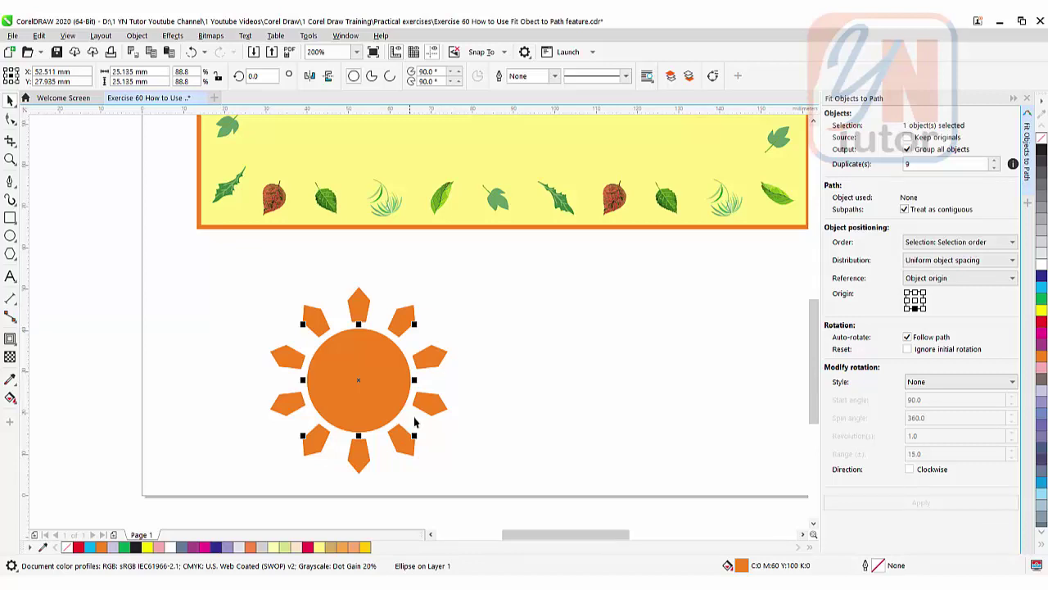
scroll(334, 409, right, 5)
scroll(468, 374, down, 2)
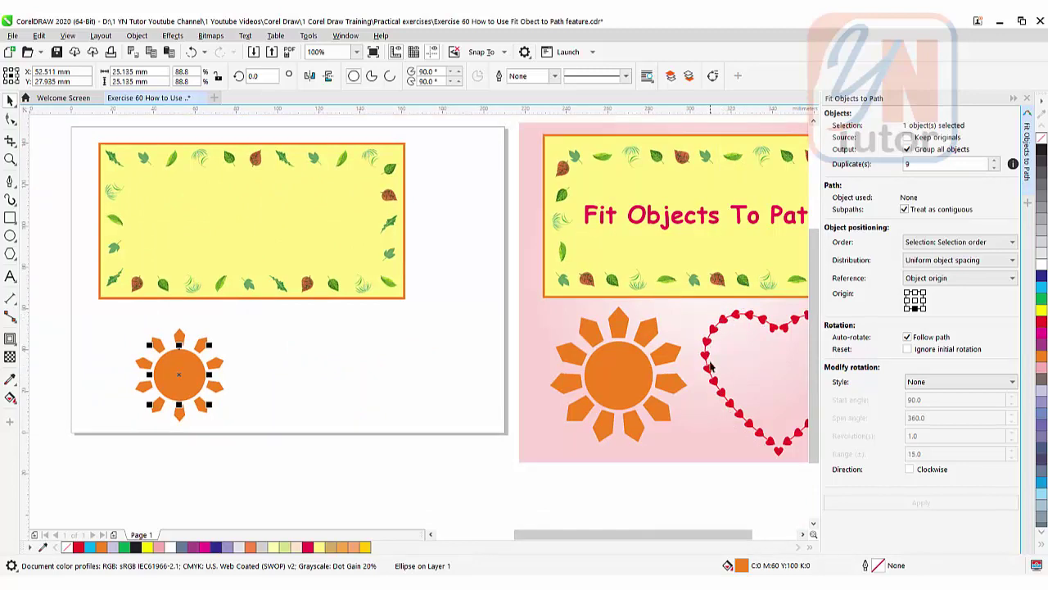
drag(381, 367, 459, 377)
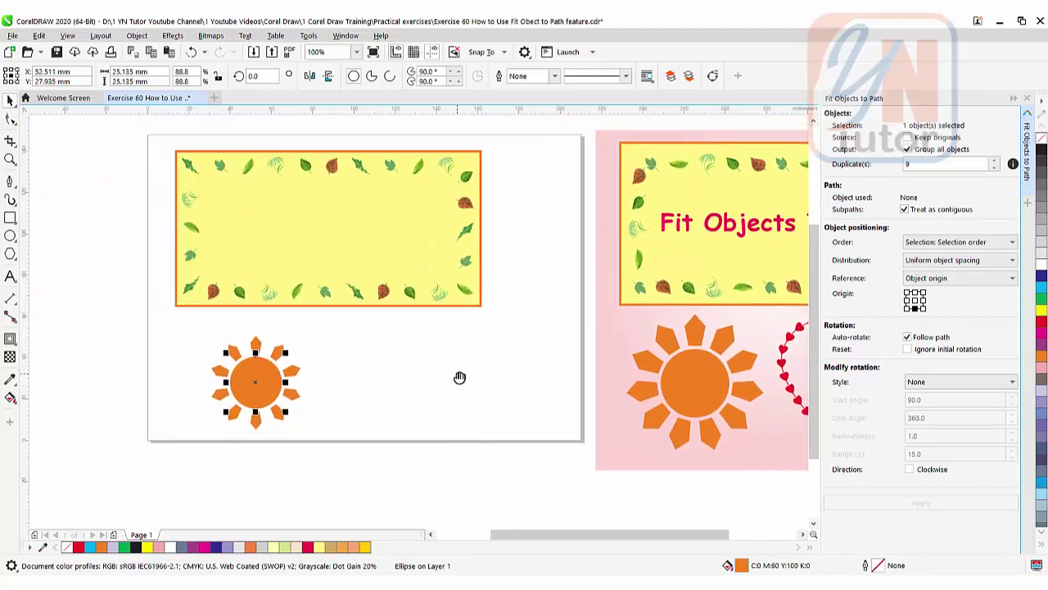
scroll(377, 392, up, 1)
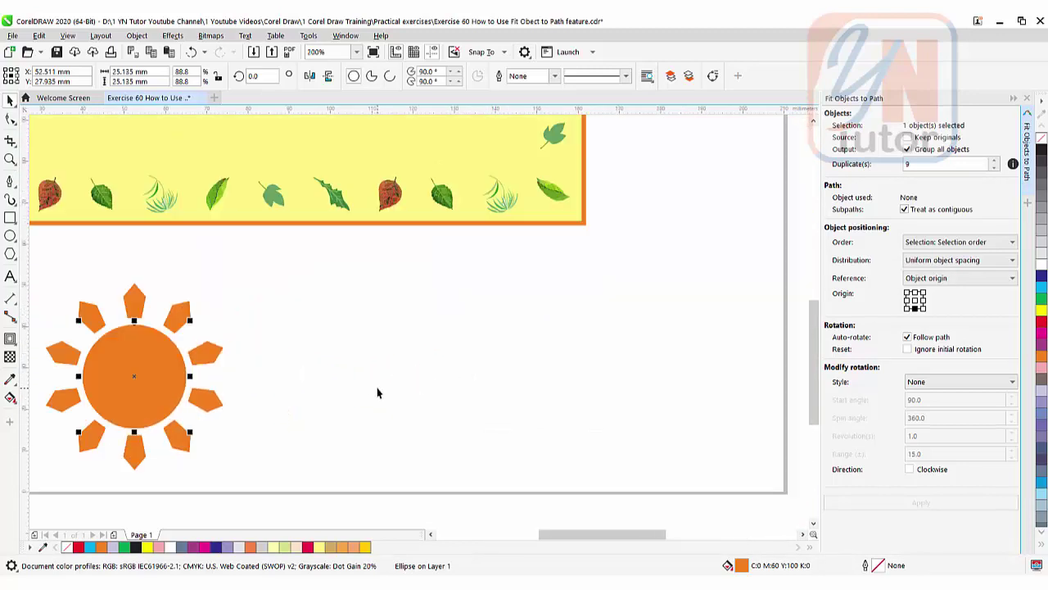
- Draw a small heart from Common Shapes just below the leaf border
click(391, 285)
click(10, 255)
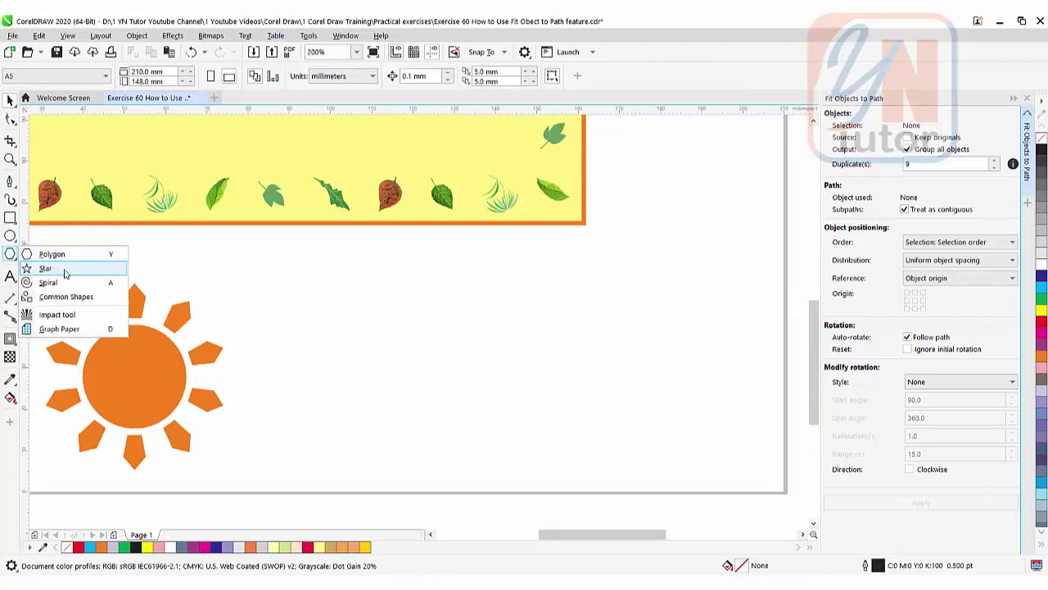
click(58, 296)
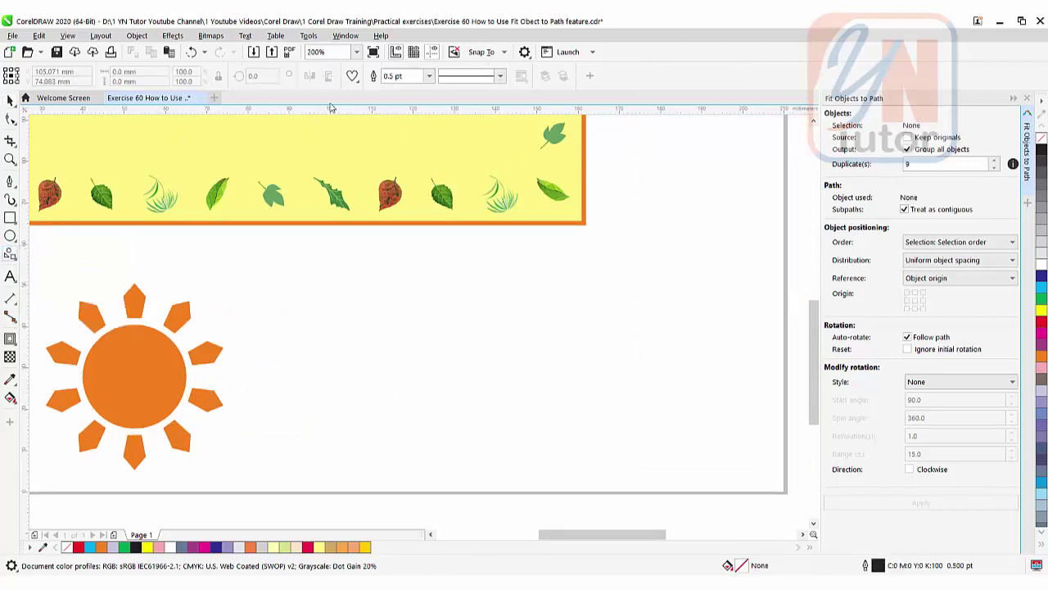
click(352, 76)
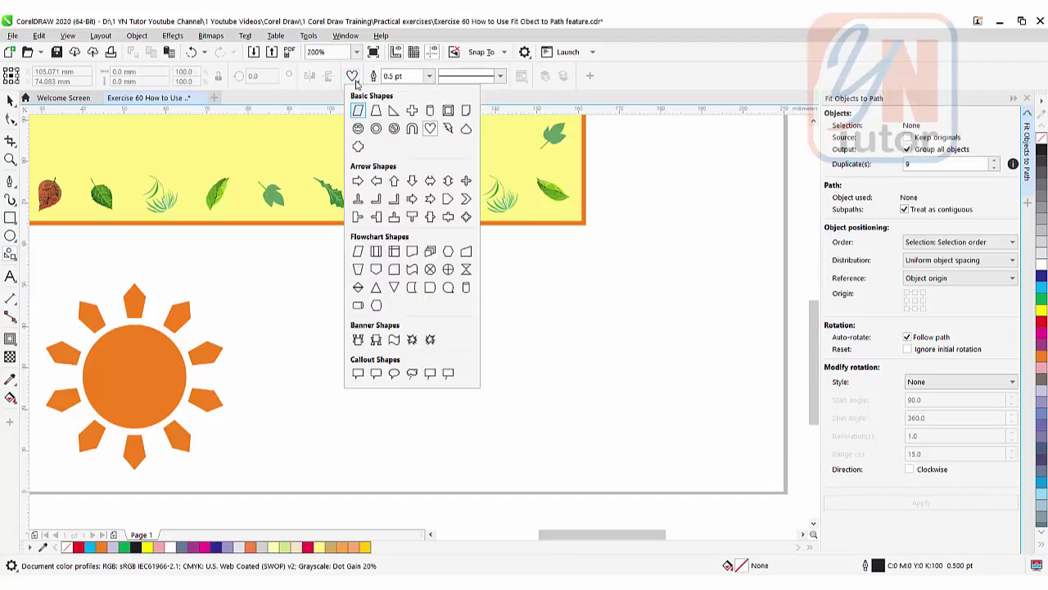
click(428, 130)
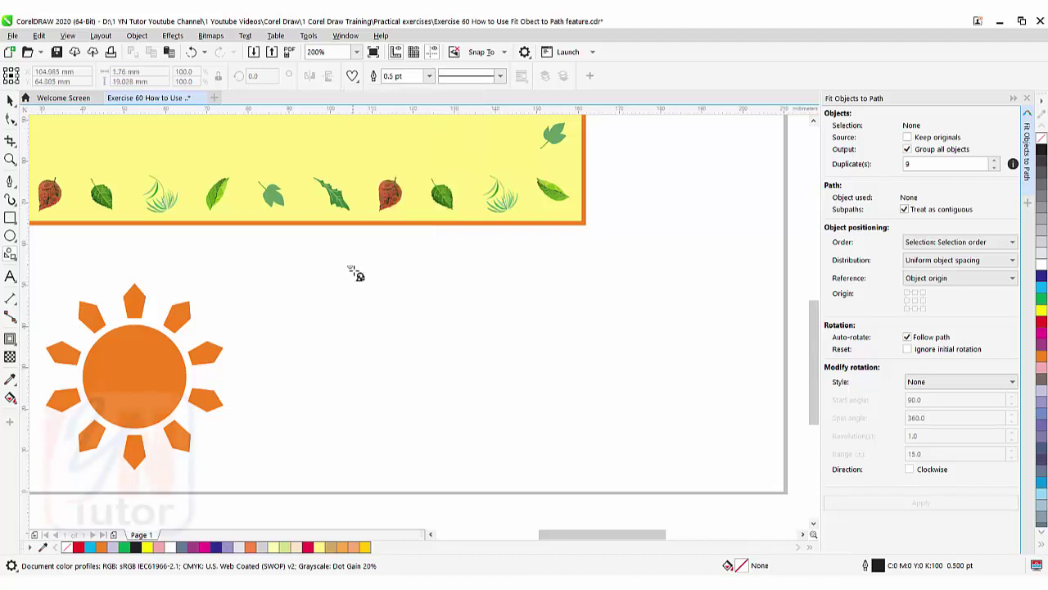
drag(344, 263, 365, 285)
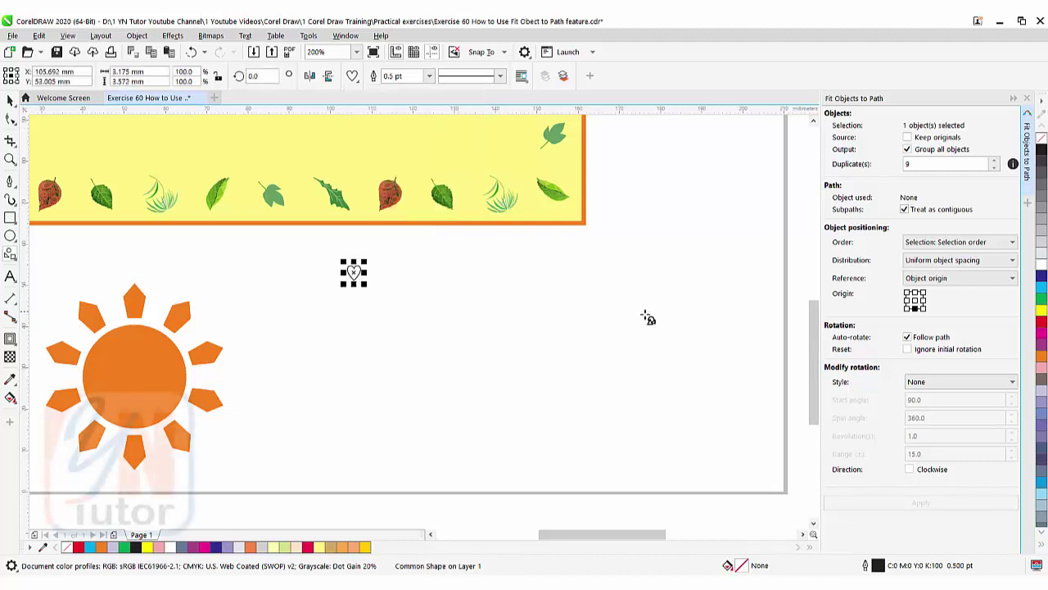
- Fill the small heart red and remove its outline
click(1043, 323)
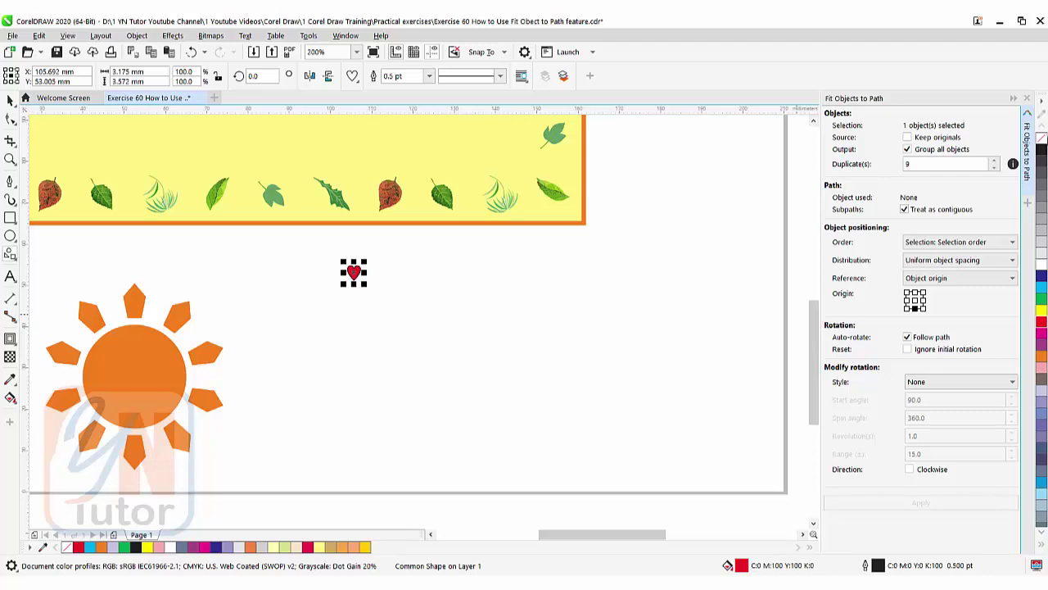
right_click(1044, 140)
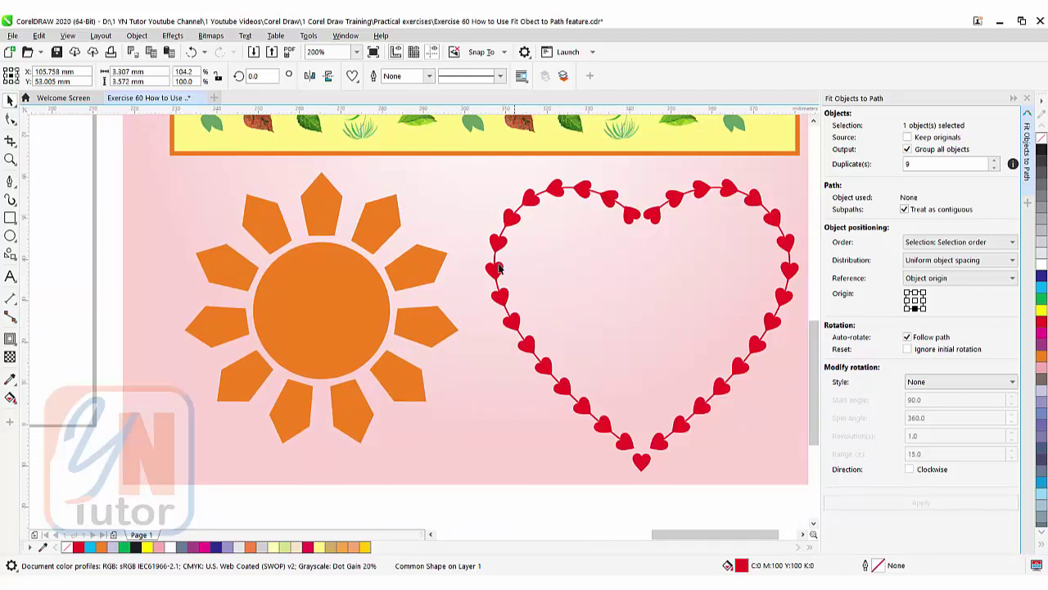
scroll(434, 387, left, 10)
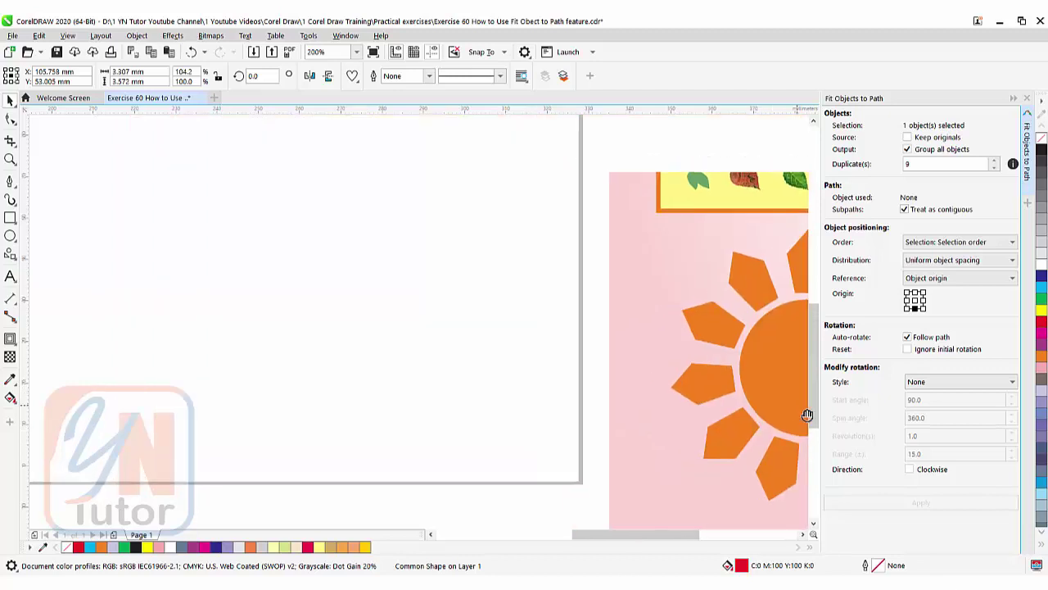
drag(409, 350, 440, 352)
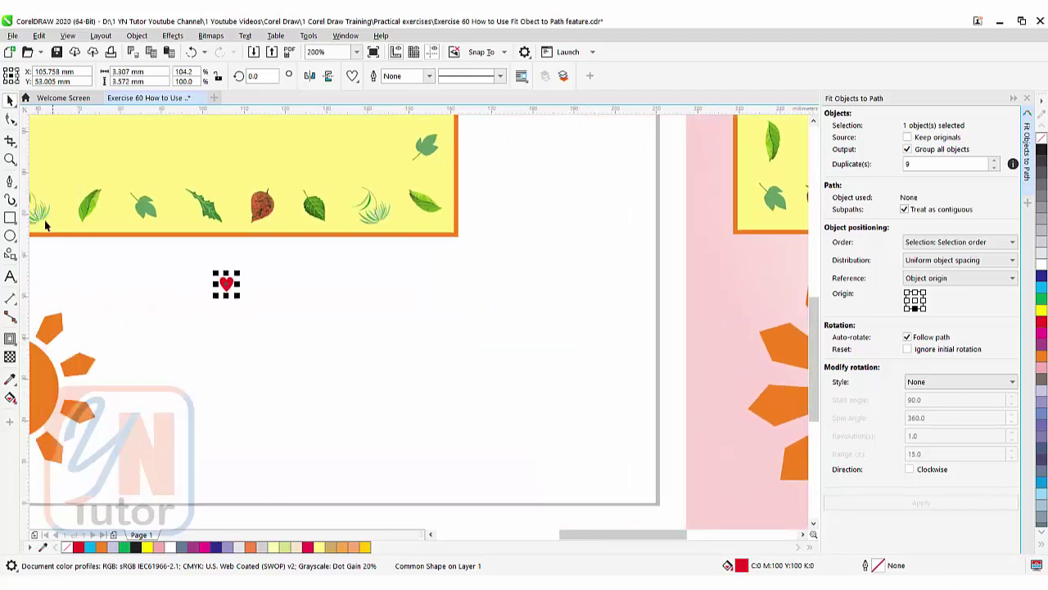
- Draw a vertical Bézier line beside the heart and bend it into a curve
click(10, 181)
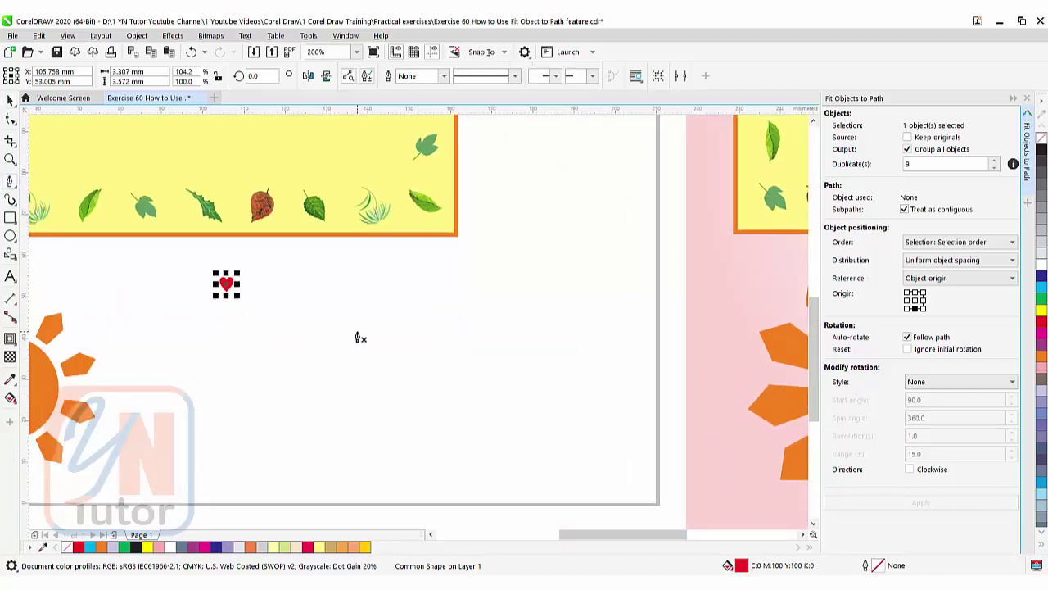
click(369, 307)
click(368, 465)
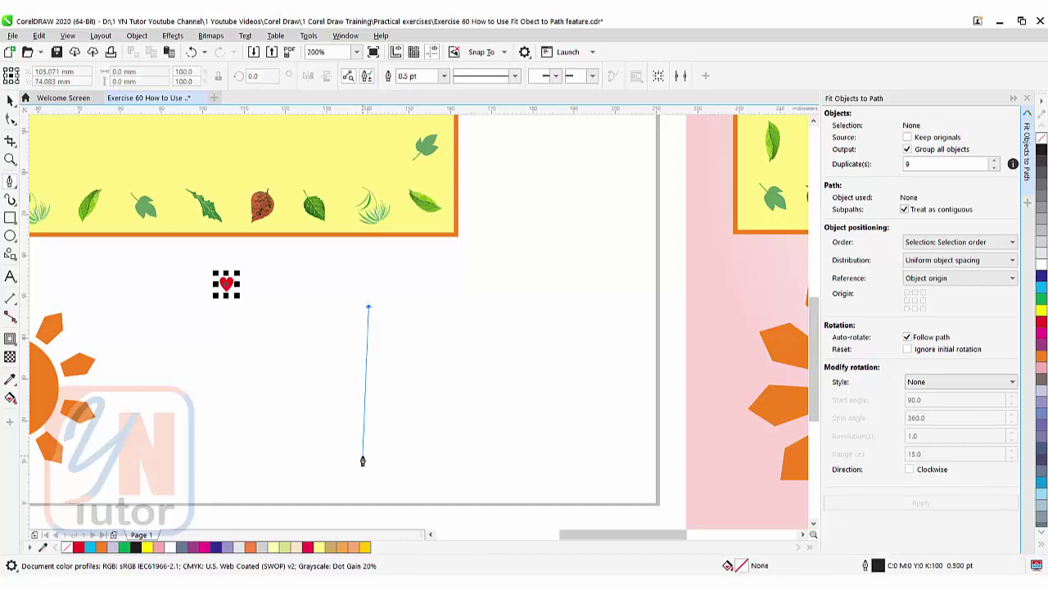
drag(370, 463, 446, 503)
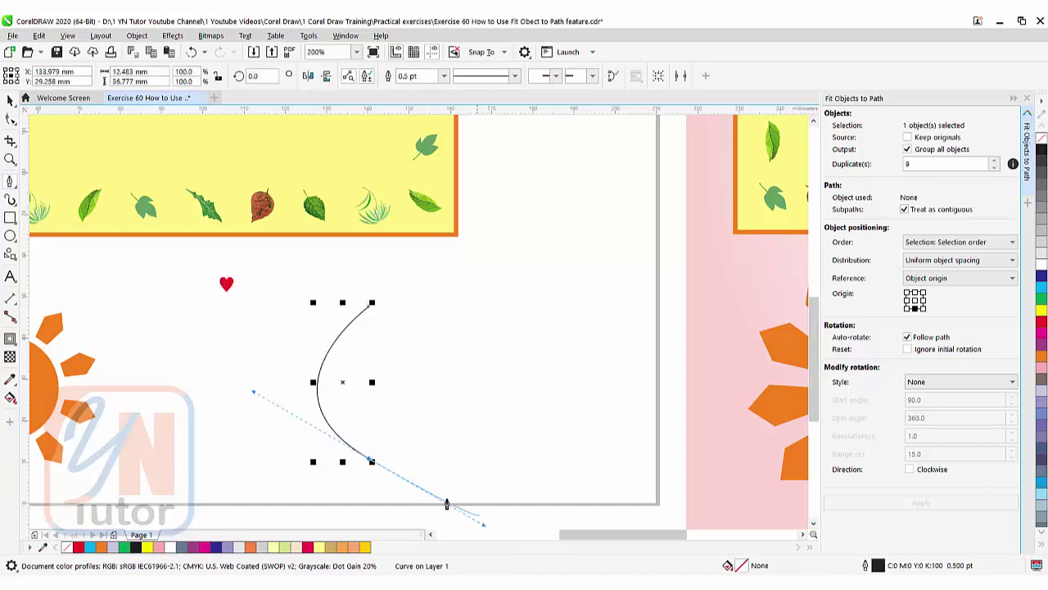
click(369, 464)
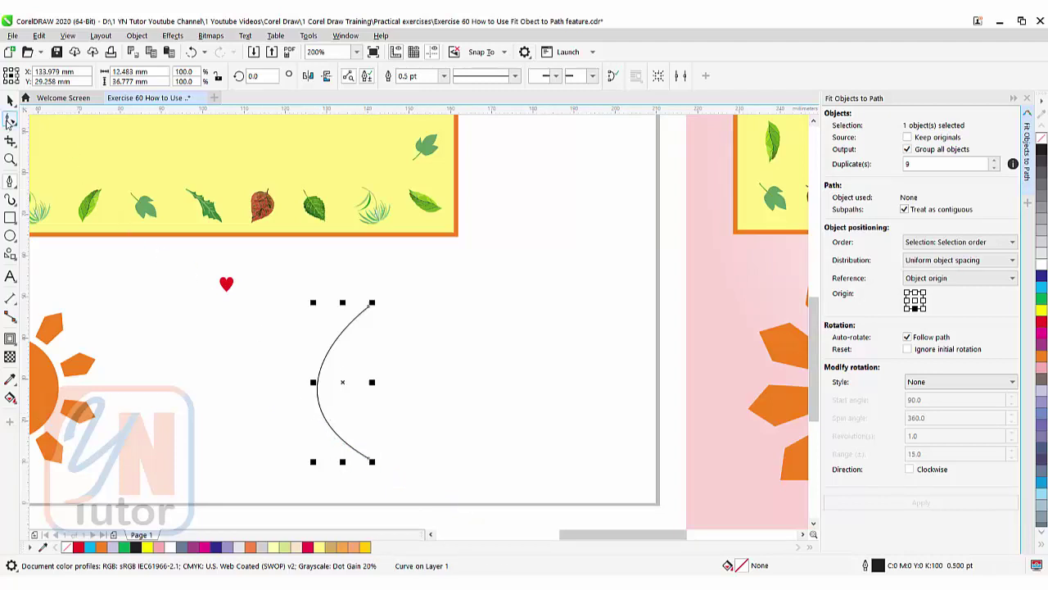
- Reshape the curve with the Shape tool into a half-heart arc
click(11, 120)
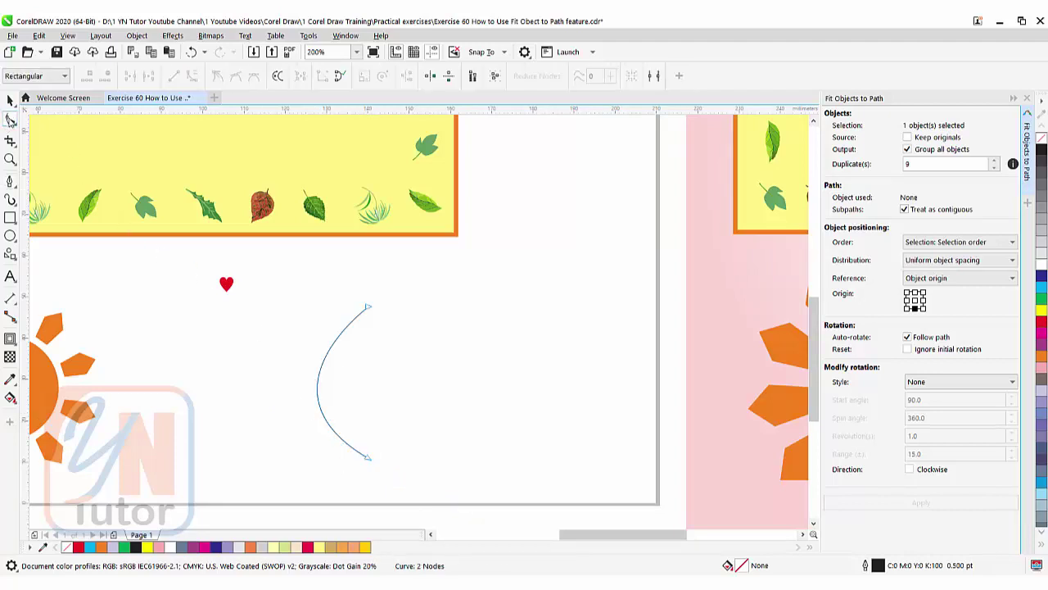
click(339, 337)
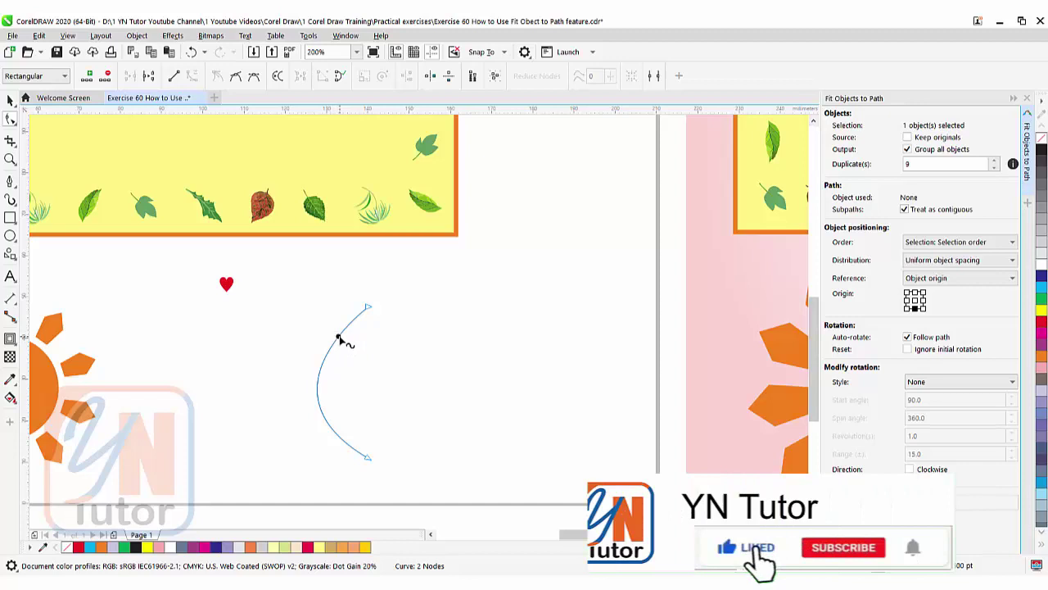
drag(338, 337, 300, 304)
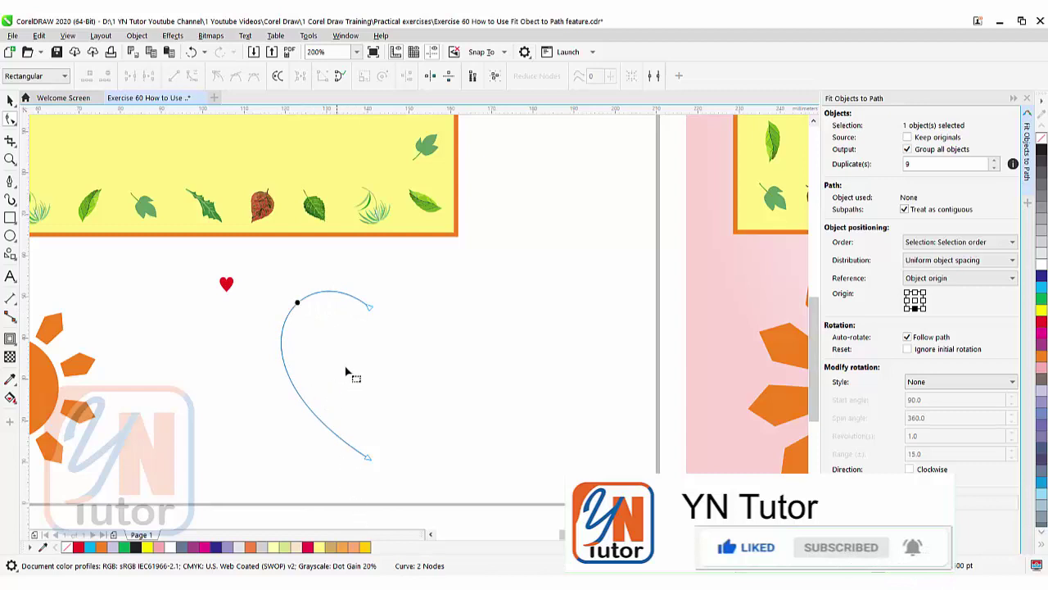
click(373, 312)
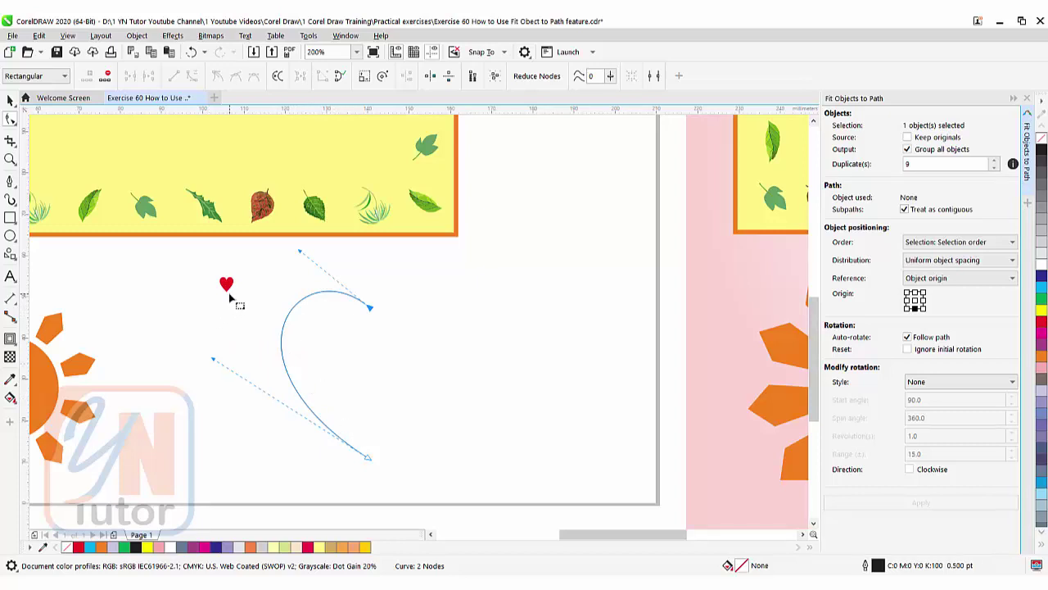
click(10, 100)
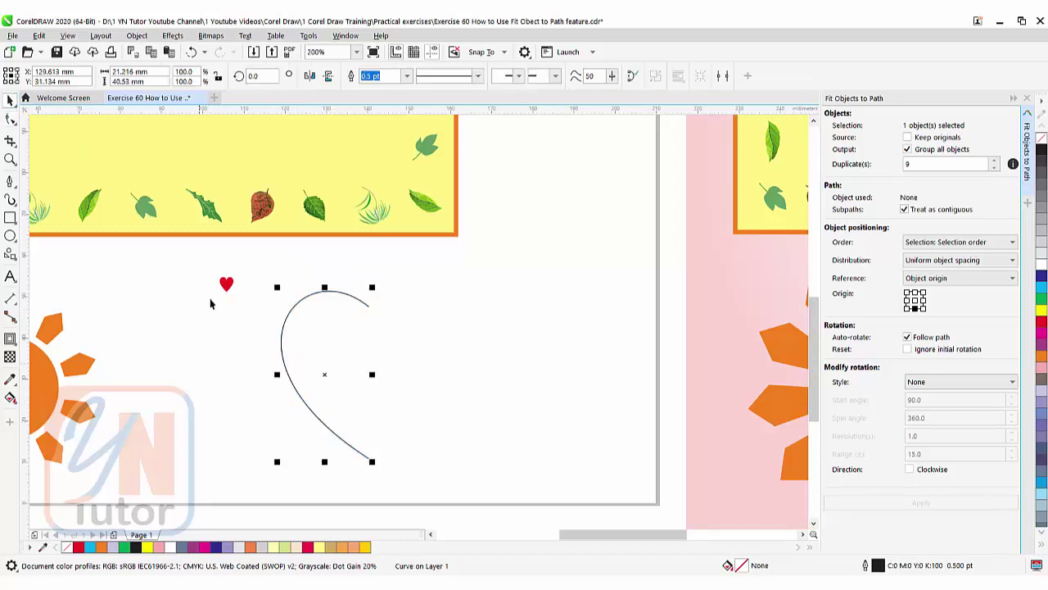
click(227, 287)
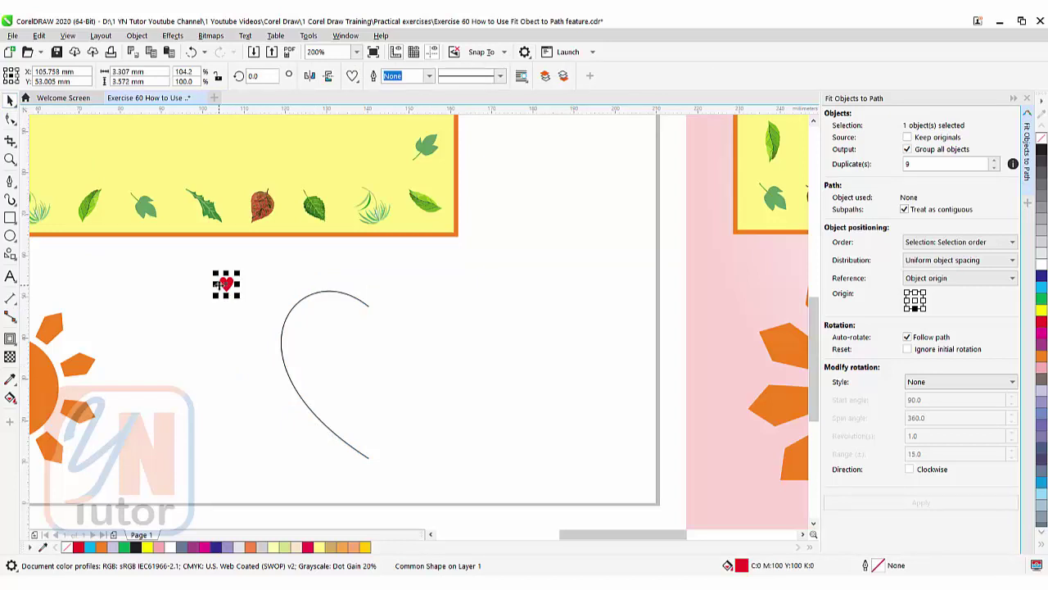
shift+click(307, 301)
click(919, 166)
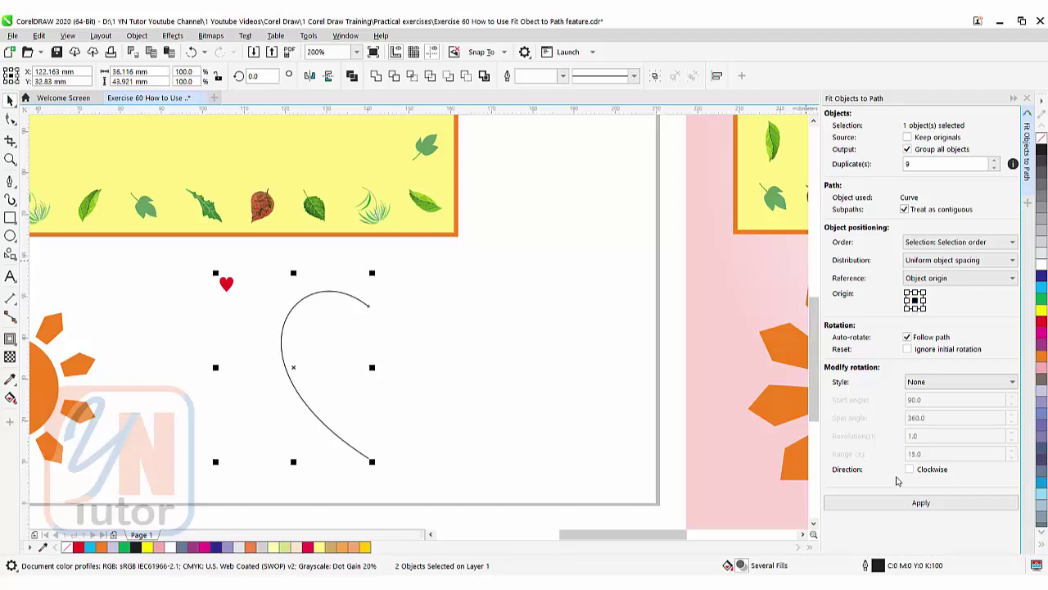
click(913, 506)
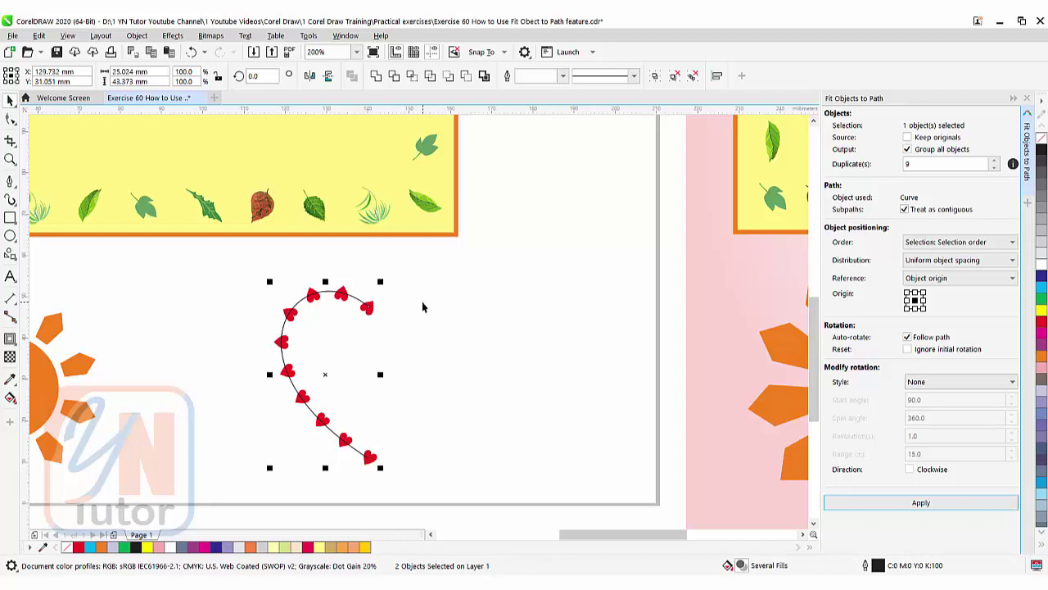
key(ctrl+z)
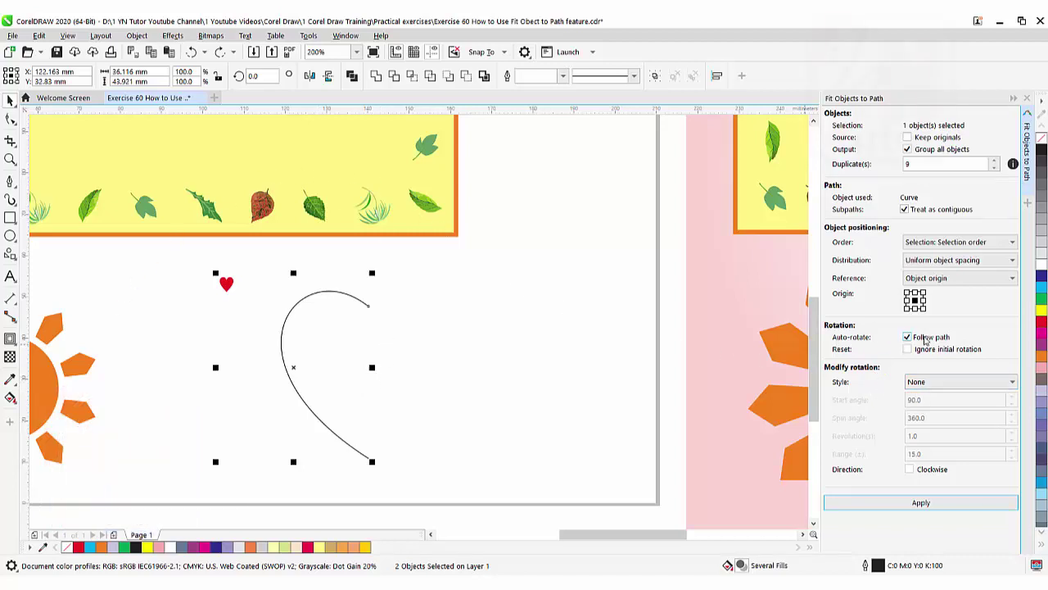
- Fit the hearts along the curve with uniform rotation, then undo the result
click(941, 385)
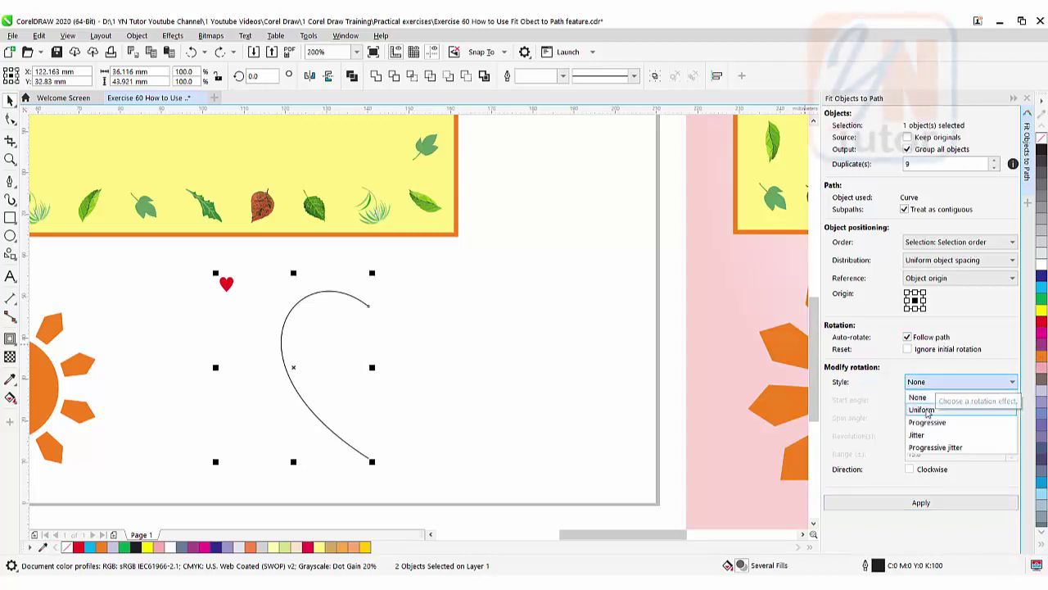
click(925, 410)
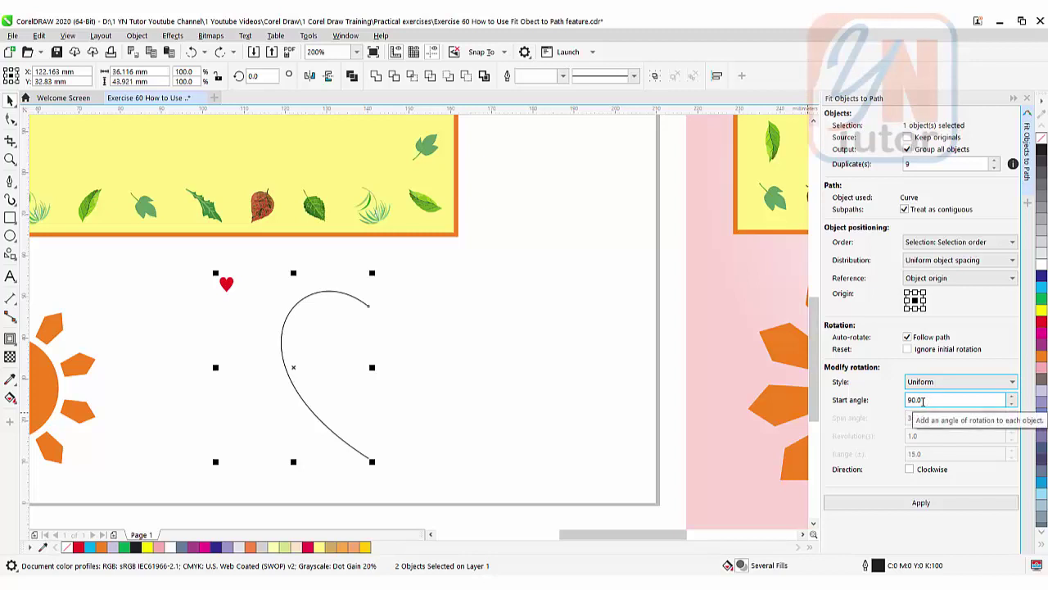
click(915, 506)
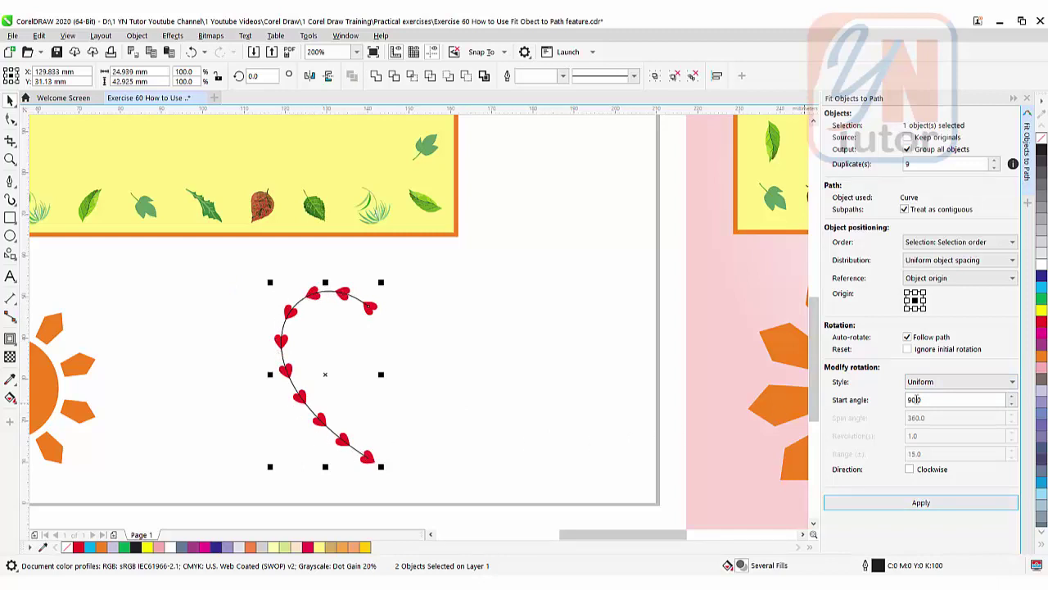
key(Return)
key(ctrl+z)
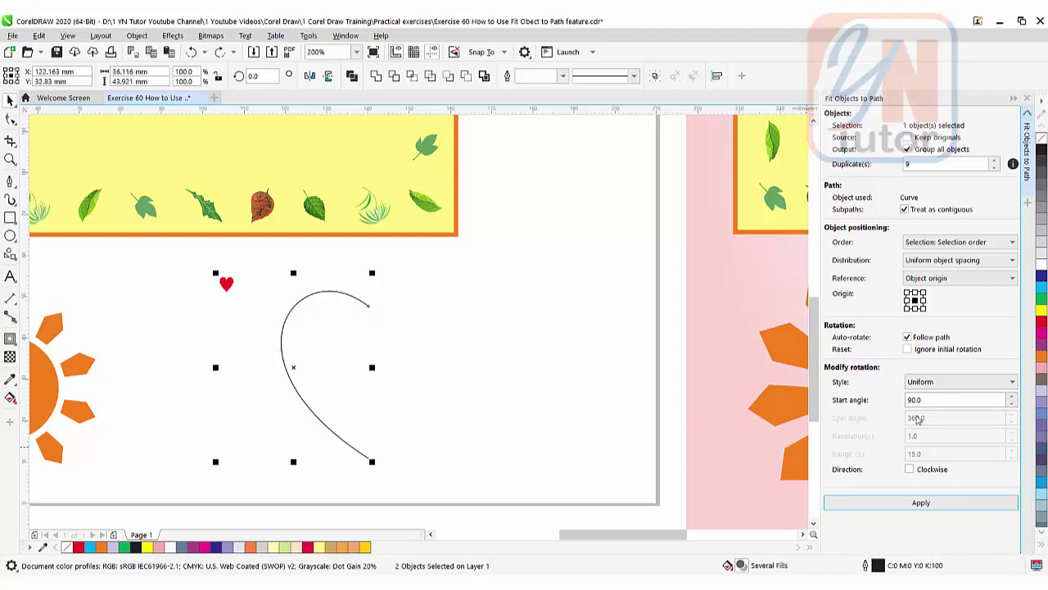
- Try a 75° start angle, undo it, and refit the hearts at 90°
drag(924, 400, 846, 407)
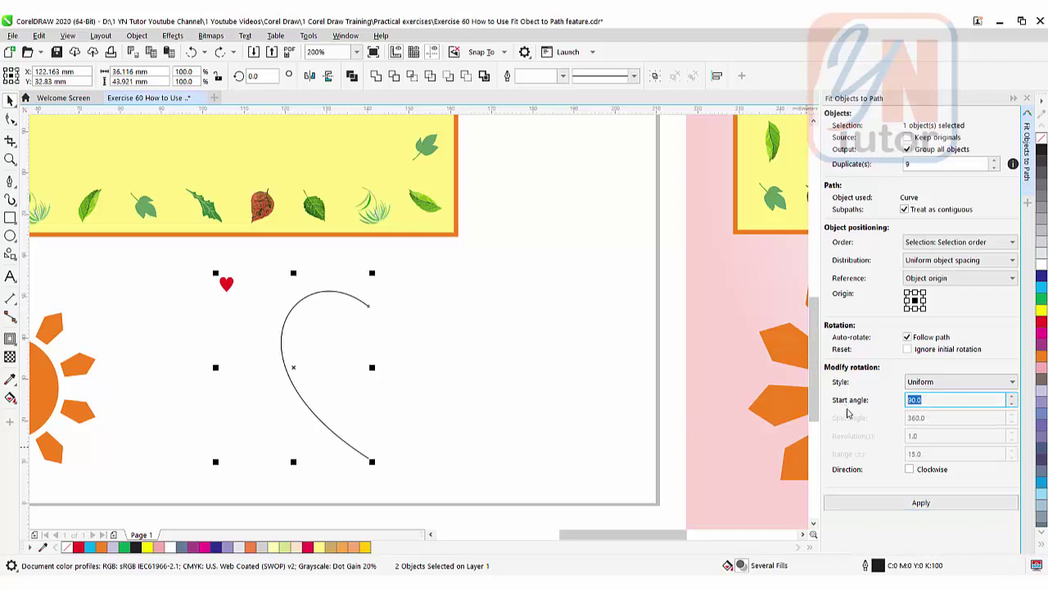
text(75)
click(907, 505)
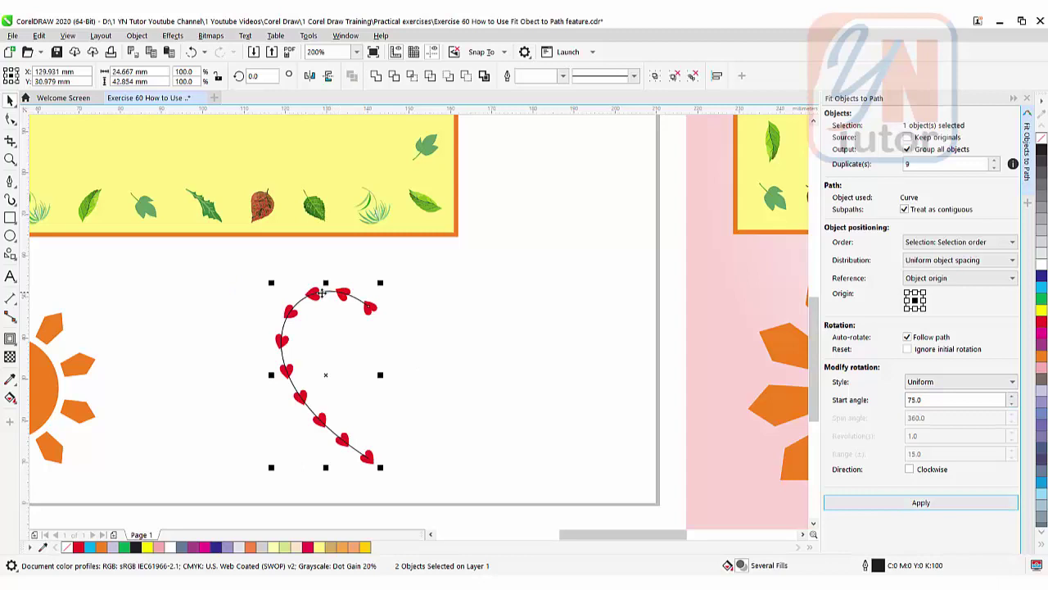
key(ctrl+z)
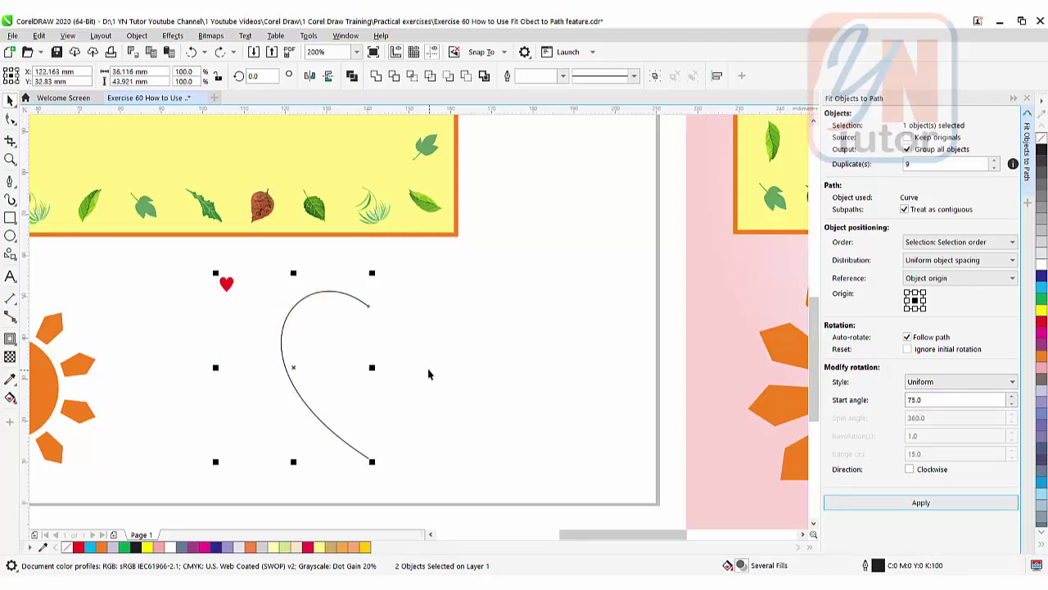
double_click(914, 400)
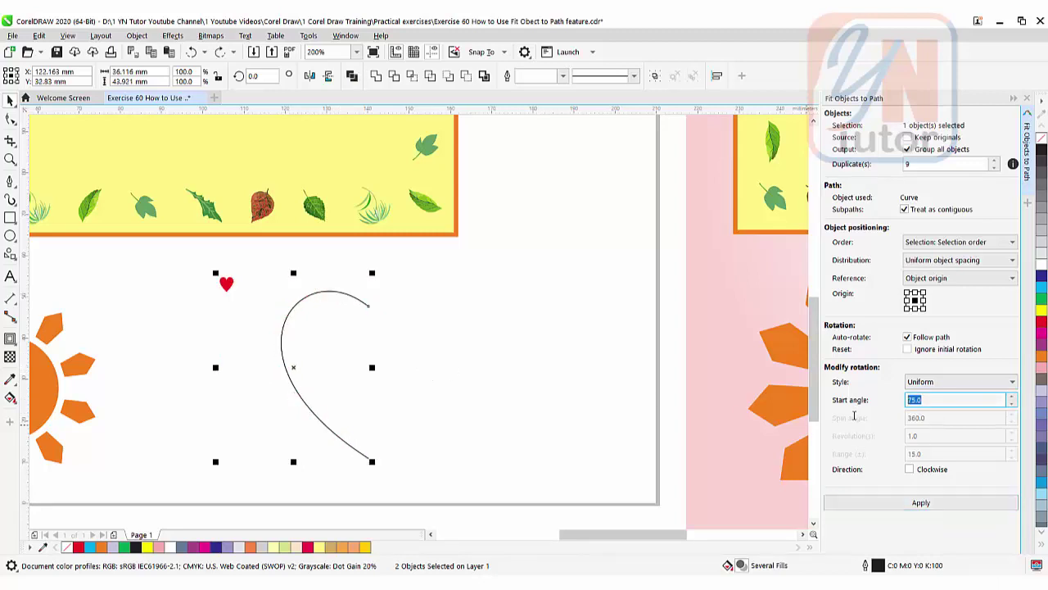
text(90)
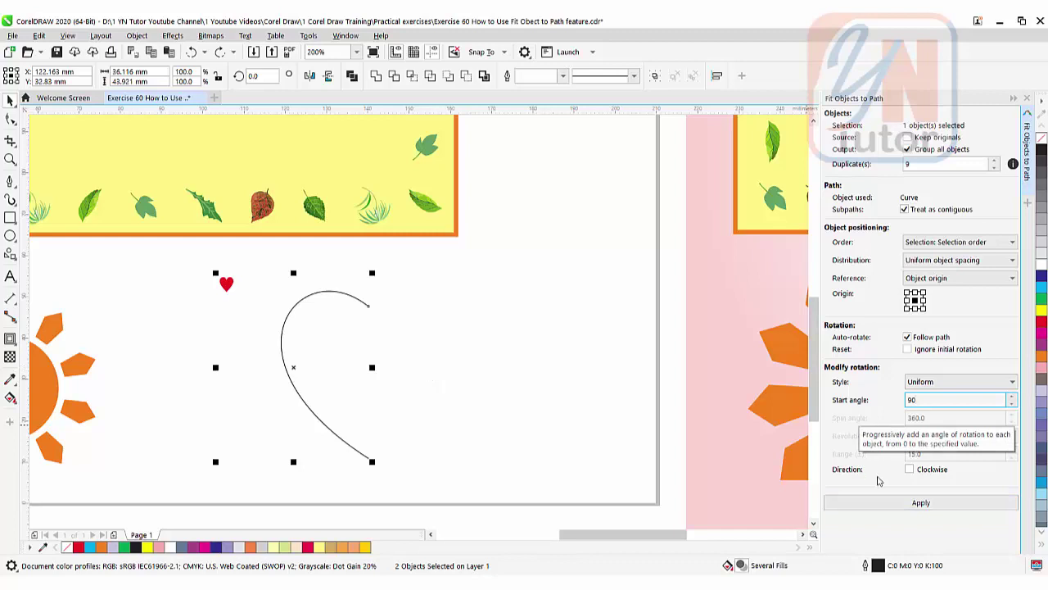
click(919, 503)
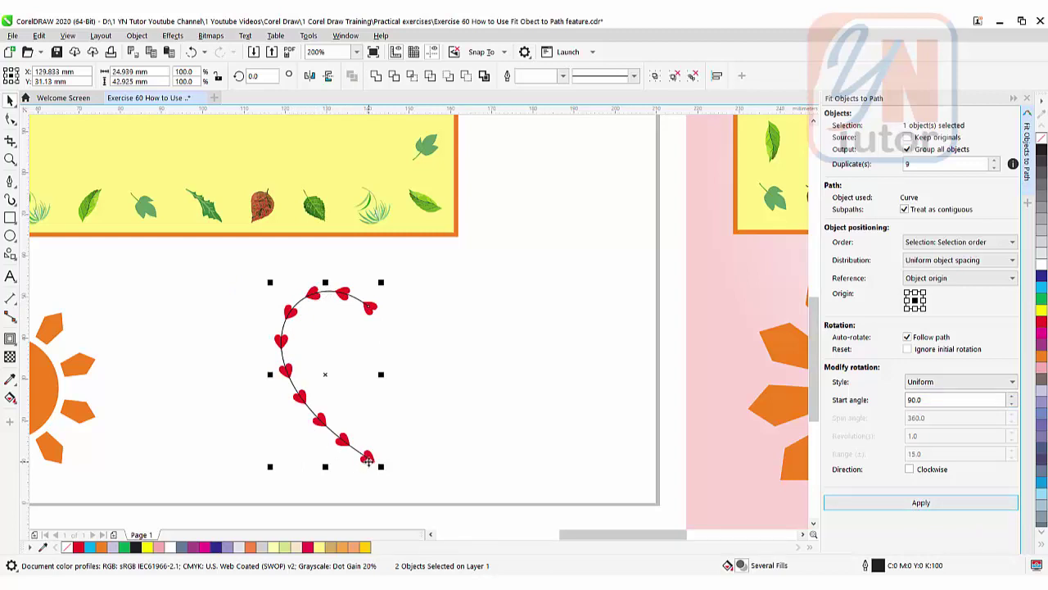
- Give the half-heart curve a 1.0 pt red outline
click(260, 329)
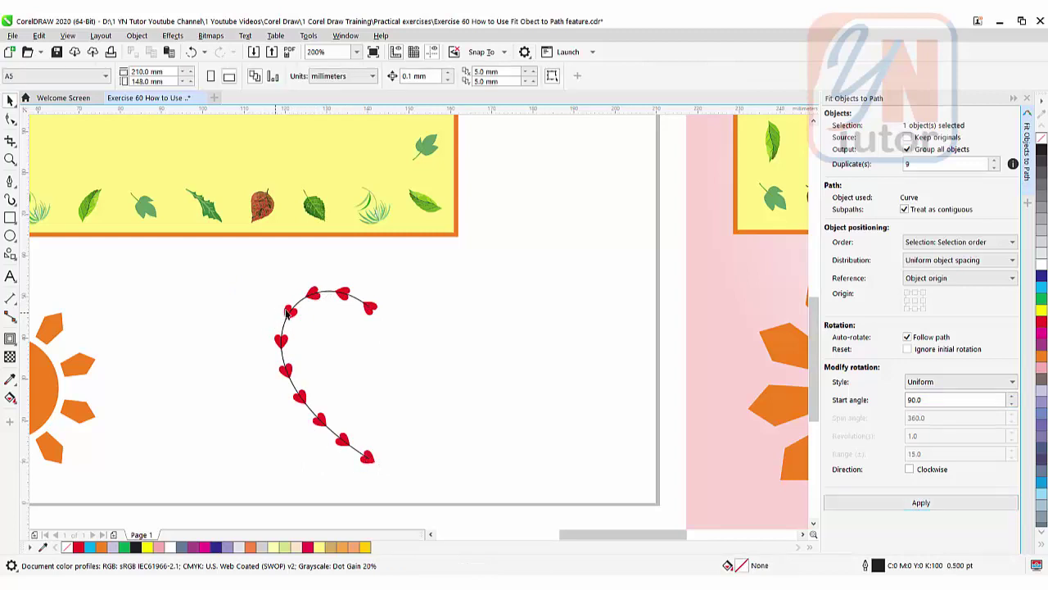
click(295, 307)
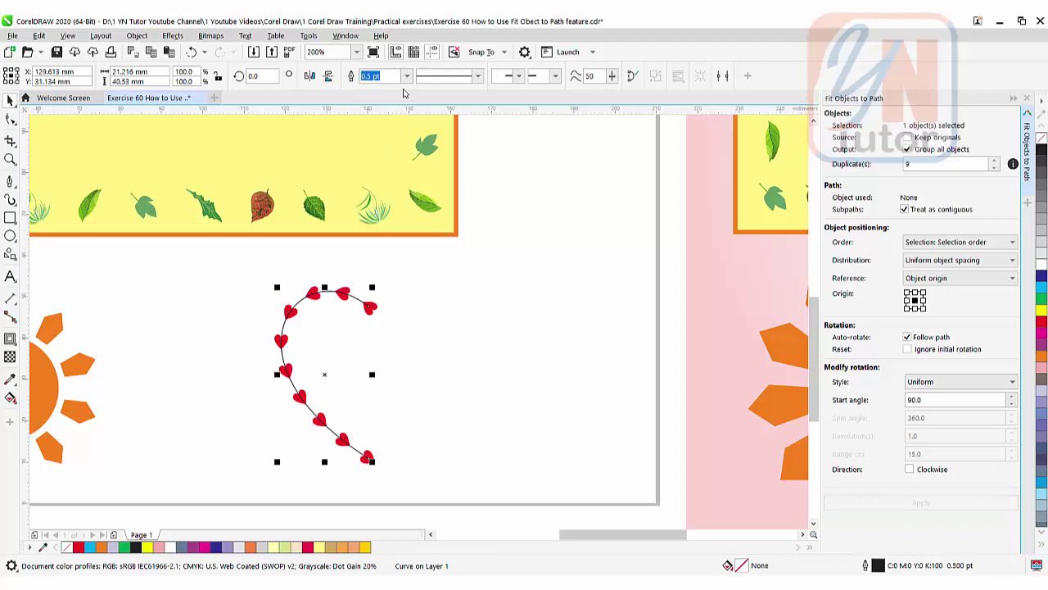
click(406, 77)
click(407, 77)
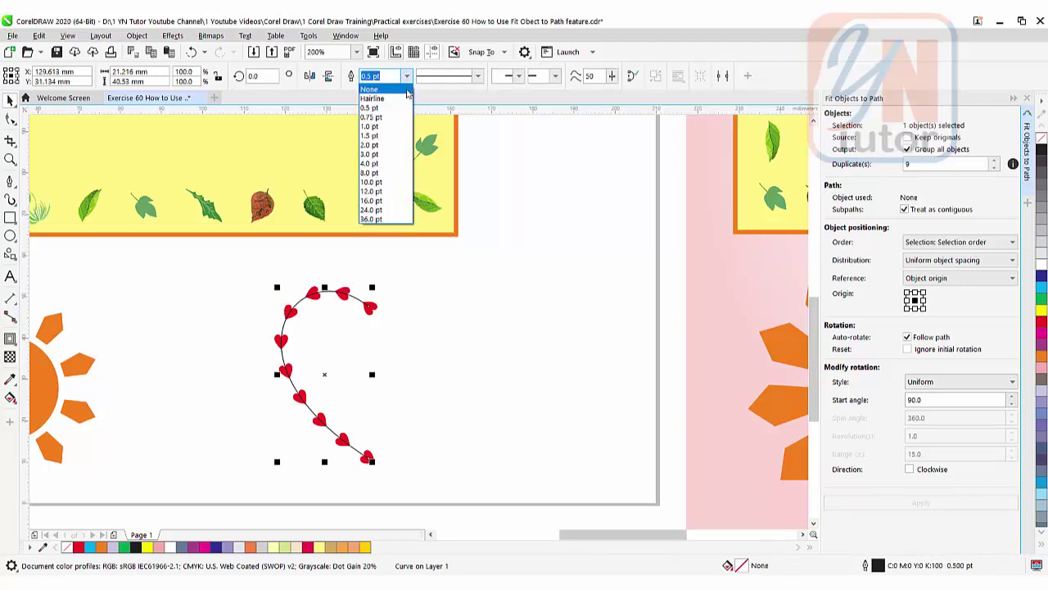
click(386, 127)
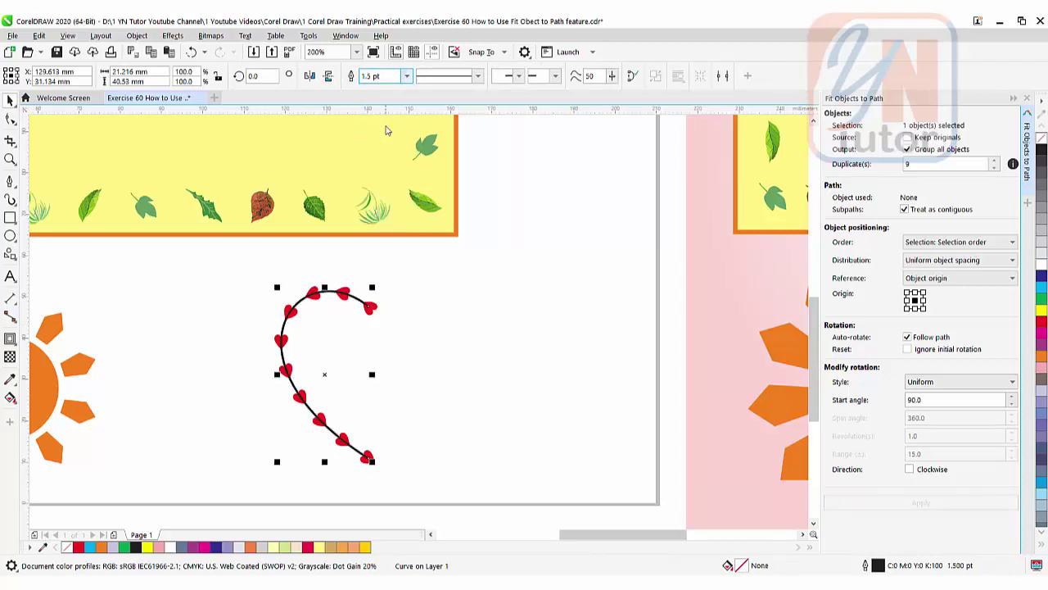
right_click(1044, 324)
- Place a mirrored copy of the curve and hearts on the right to complete the heart
click(241, 307)
drag(246, 261, 414, 497)
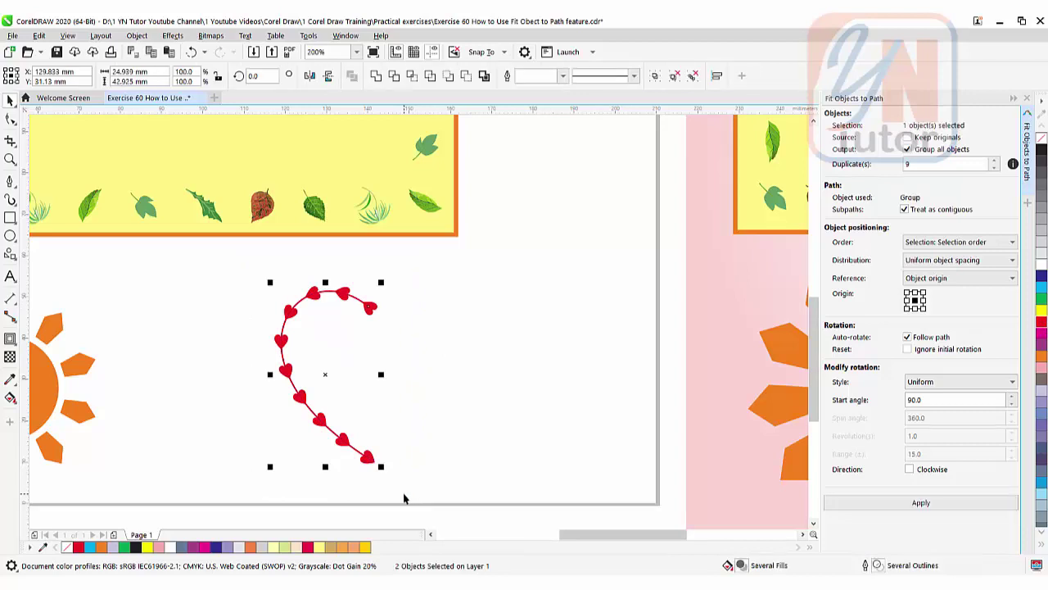
click(311, 76)
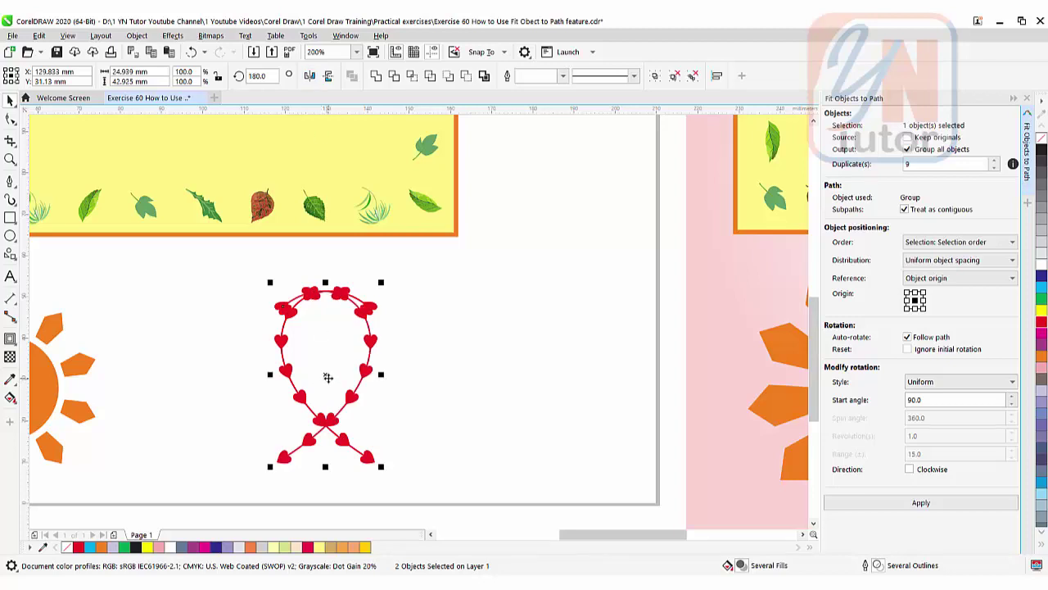
drag(327, 377, 431, 377)
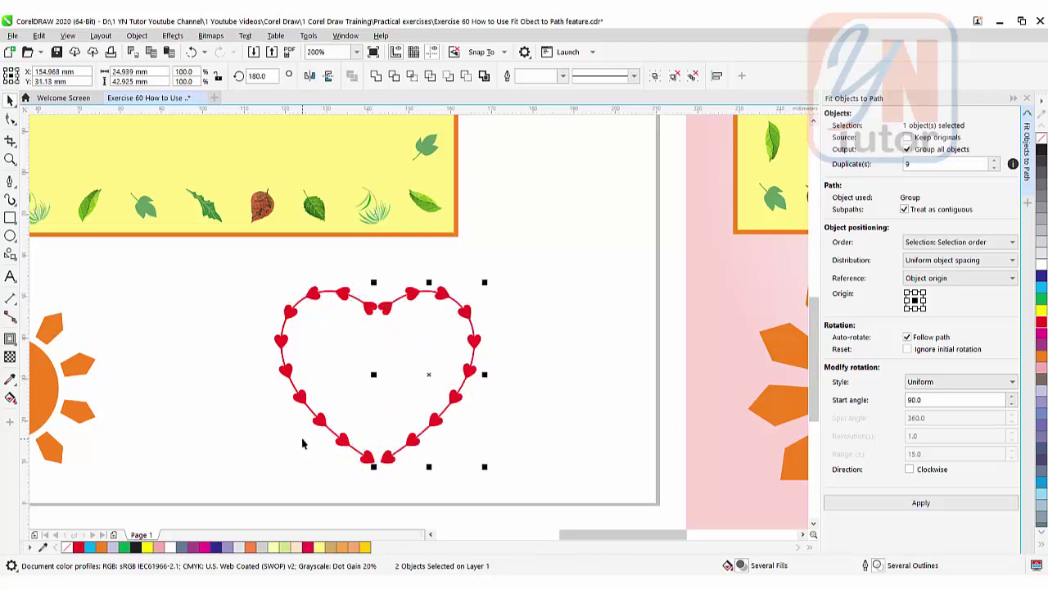
key(ctrl+z)
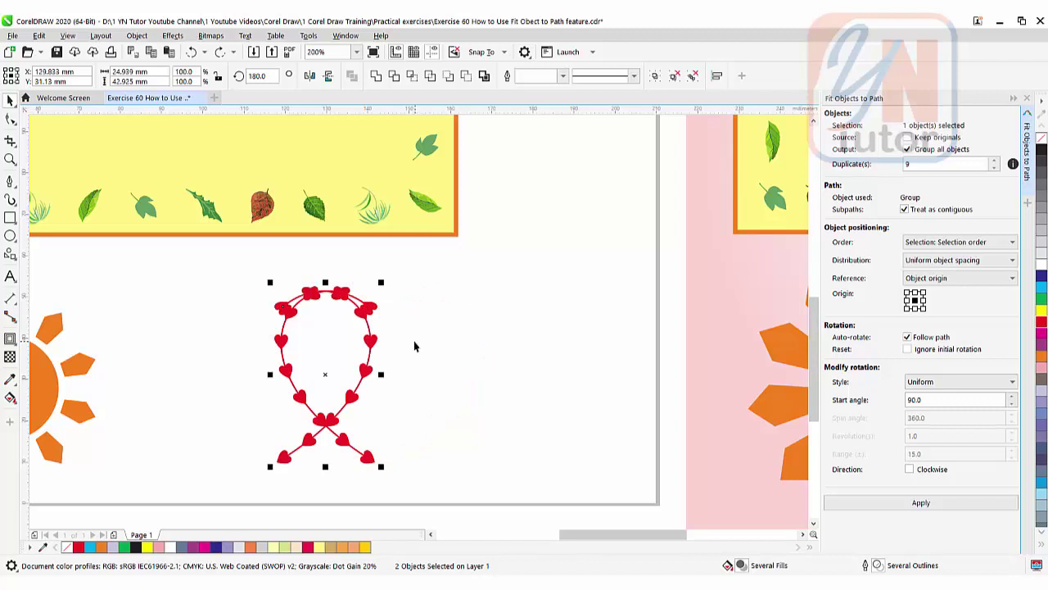
key(ctrl+z)
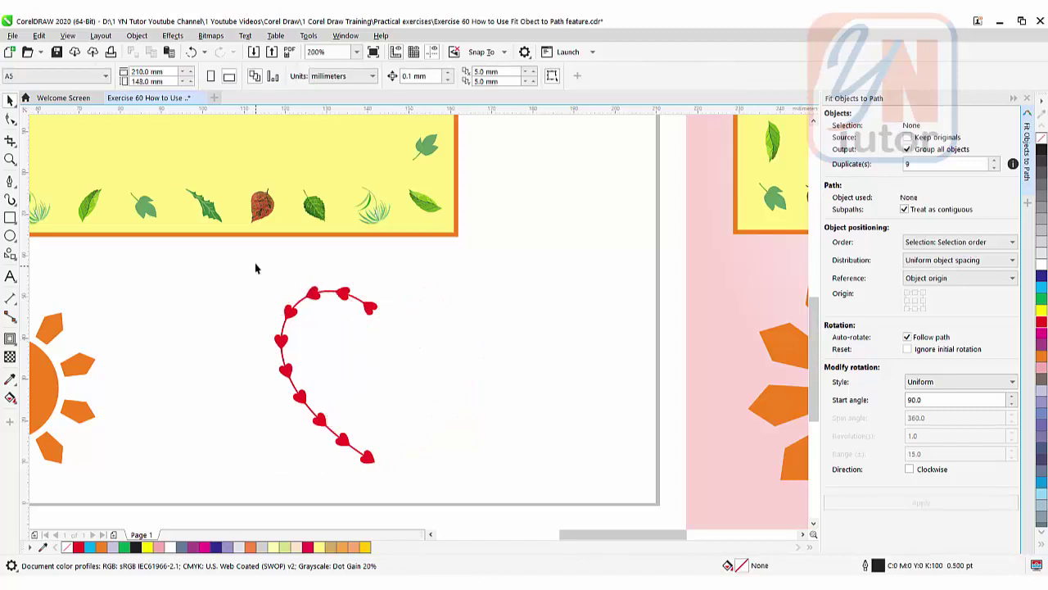
drag(342, 407, 408, 481)
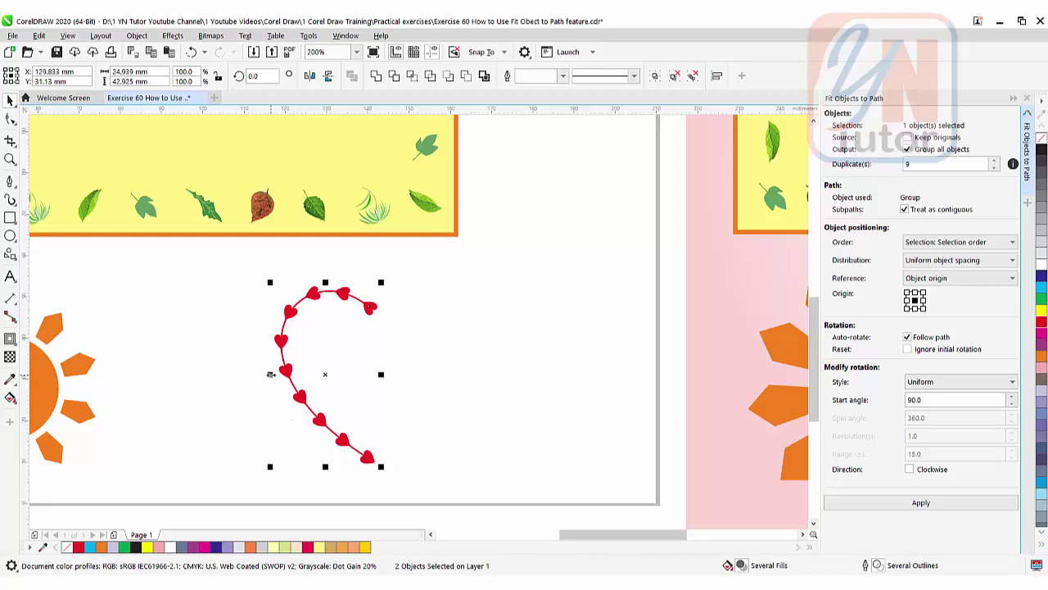
drag(270, 375, 434, 383)
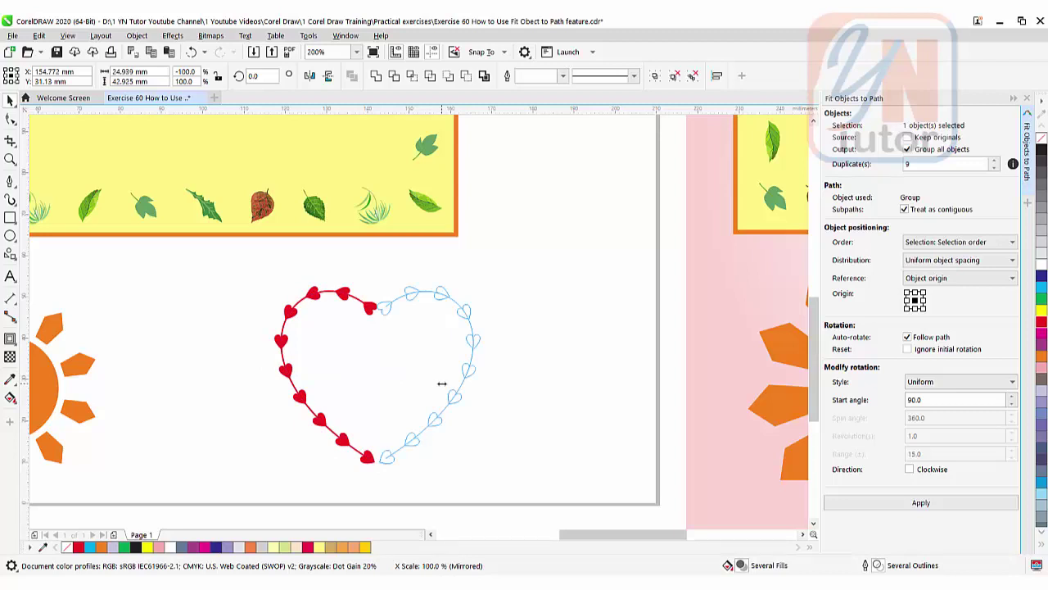
drag(442, 383, 440, 385)
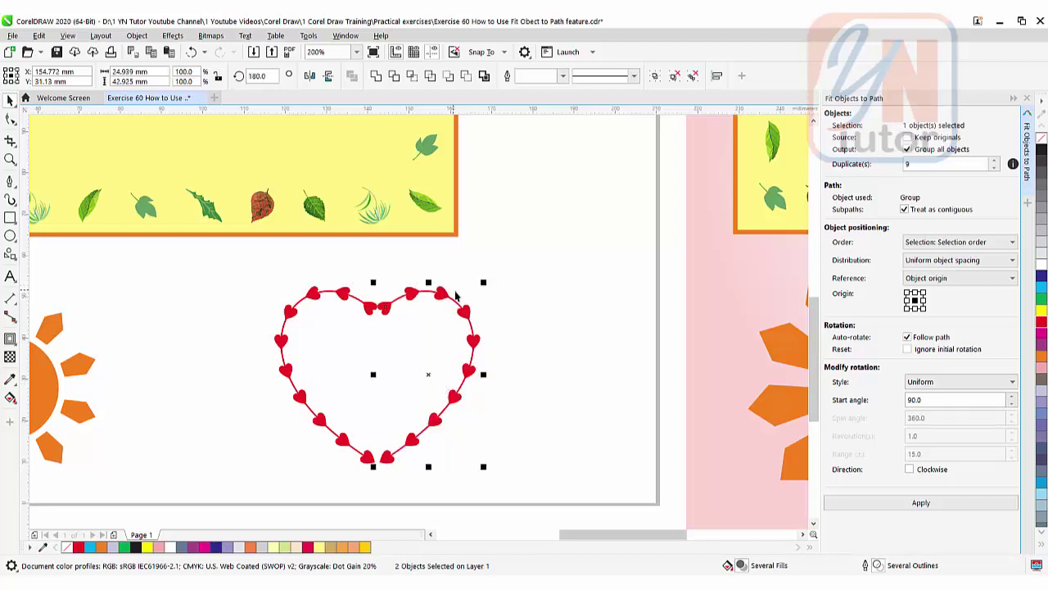
- Ungroup the fitted red hearts into separate objects
click(377, 477)
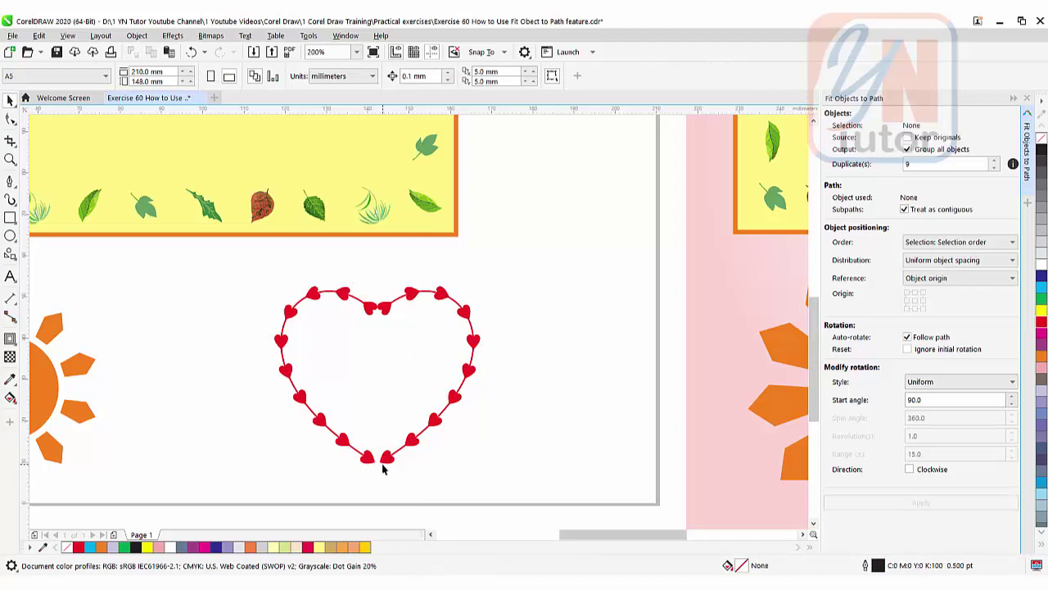
click(382, 467)
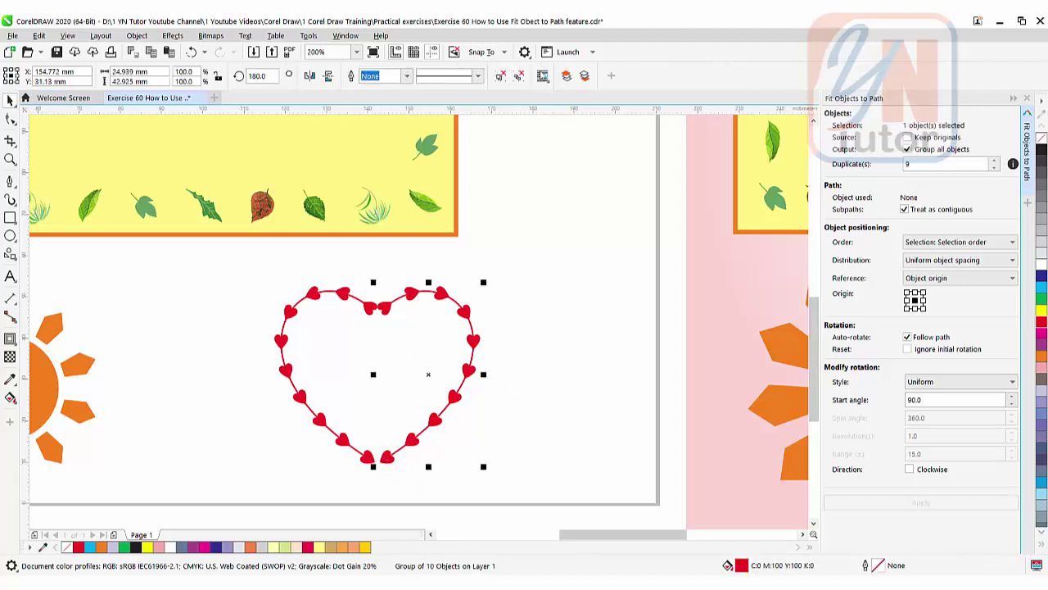
click(500, 76)
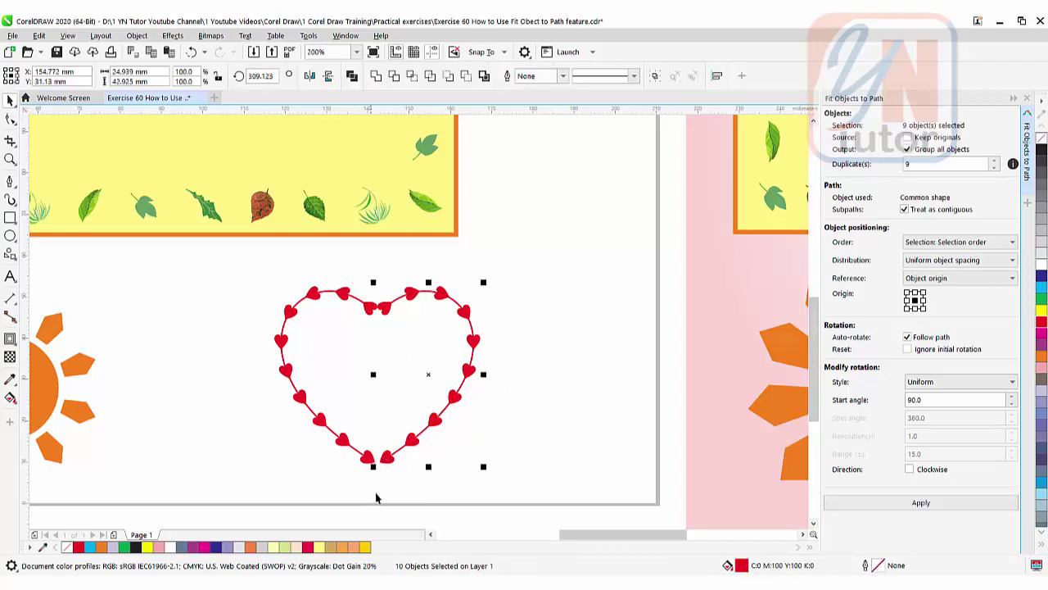
- Move the bottom heart below the outline's tip, tilt it about 184°, and reselect the outline
scroll(376, 497, up, 2)
click(384, 434)
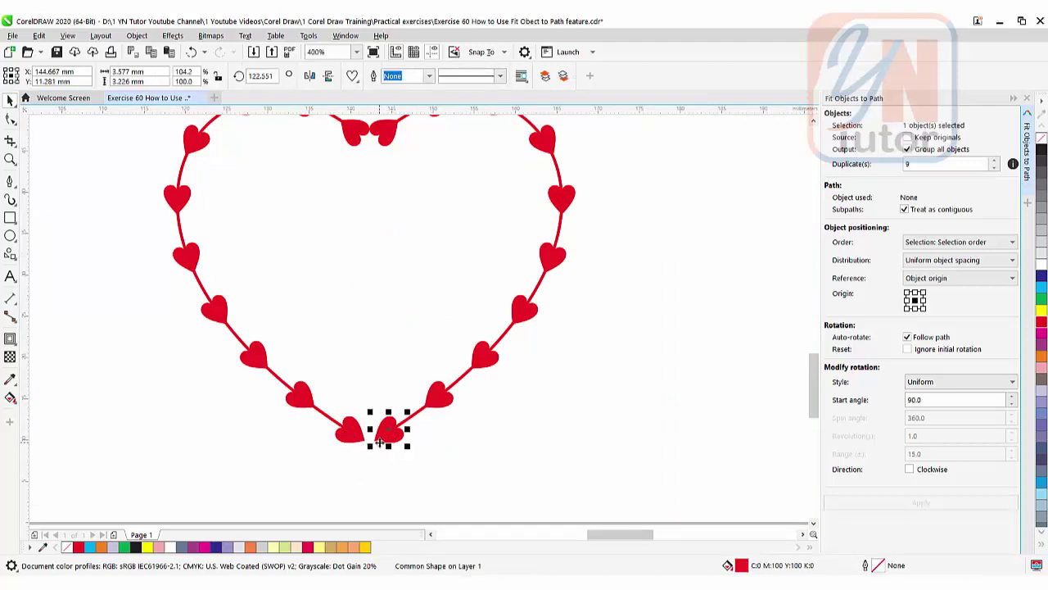
drag(385, 432, 356, 421)
click(388, 456)
drag(361, 421, 362, 426)
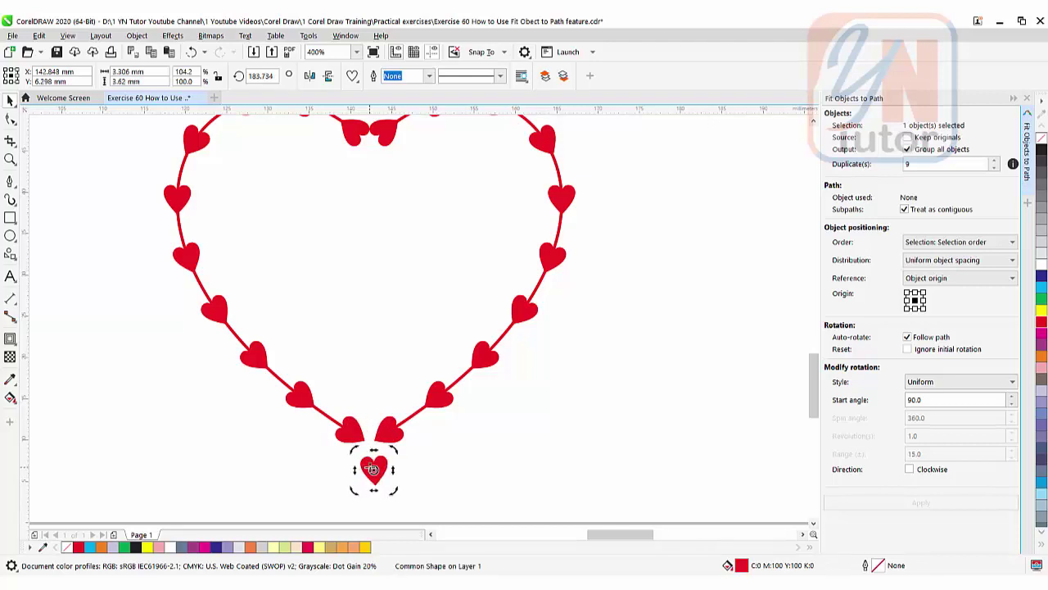
key(Escape)
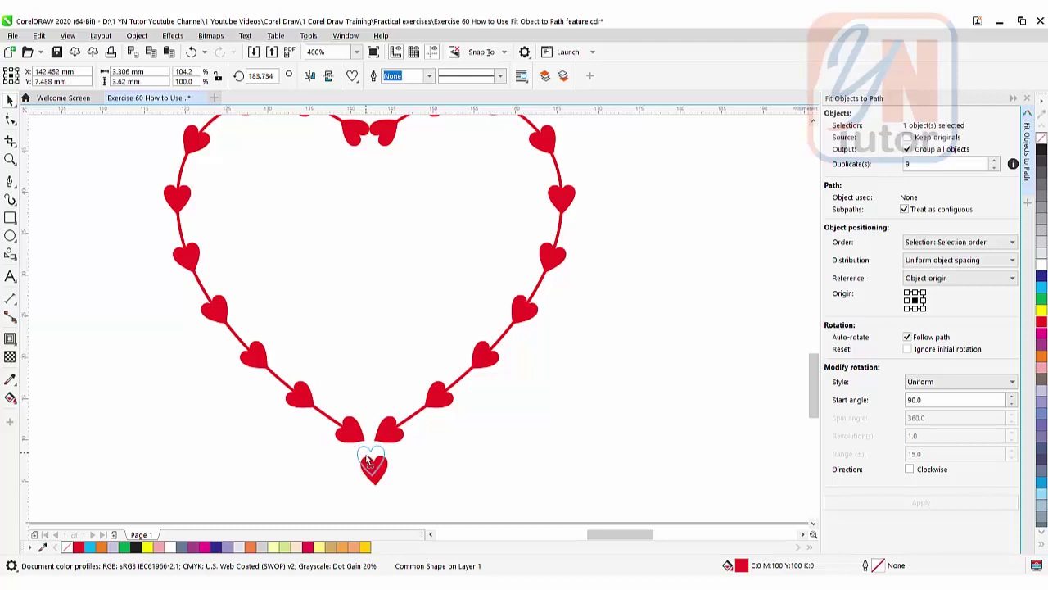
scroll(366, 455, down, 2)
drag(297, 349, 445, 484)
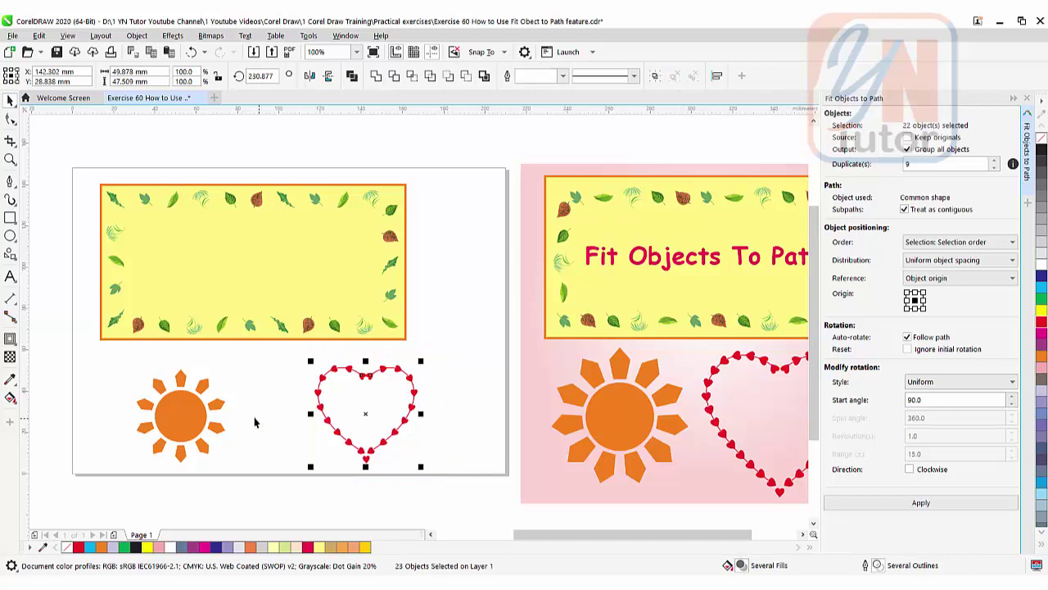
key(z)
click(414, 420)
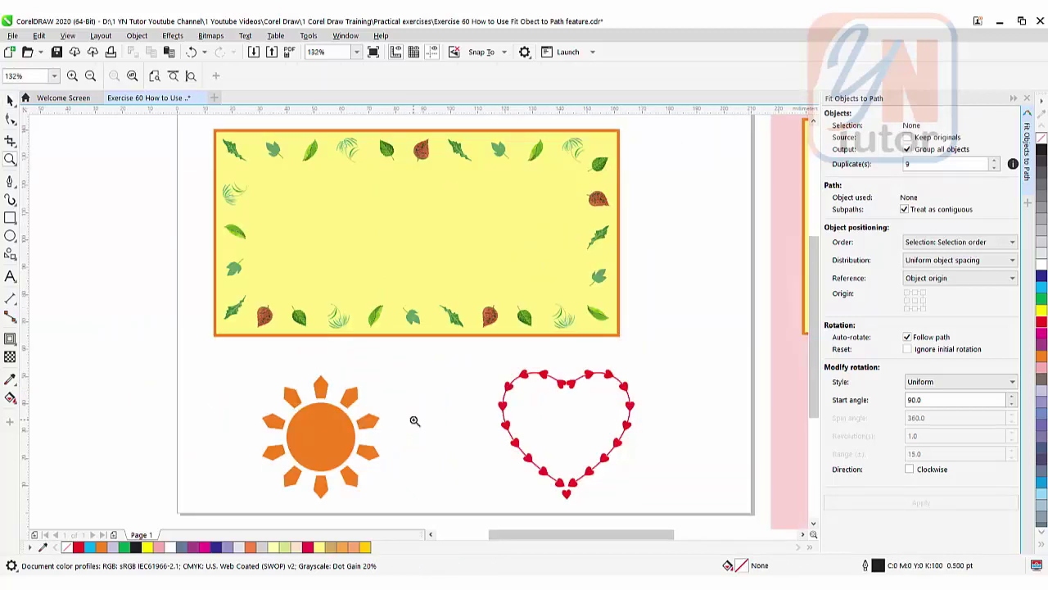